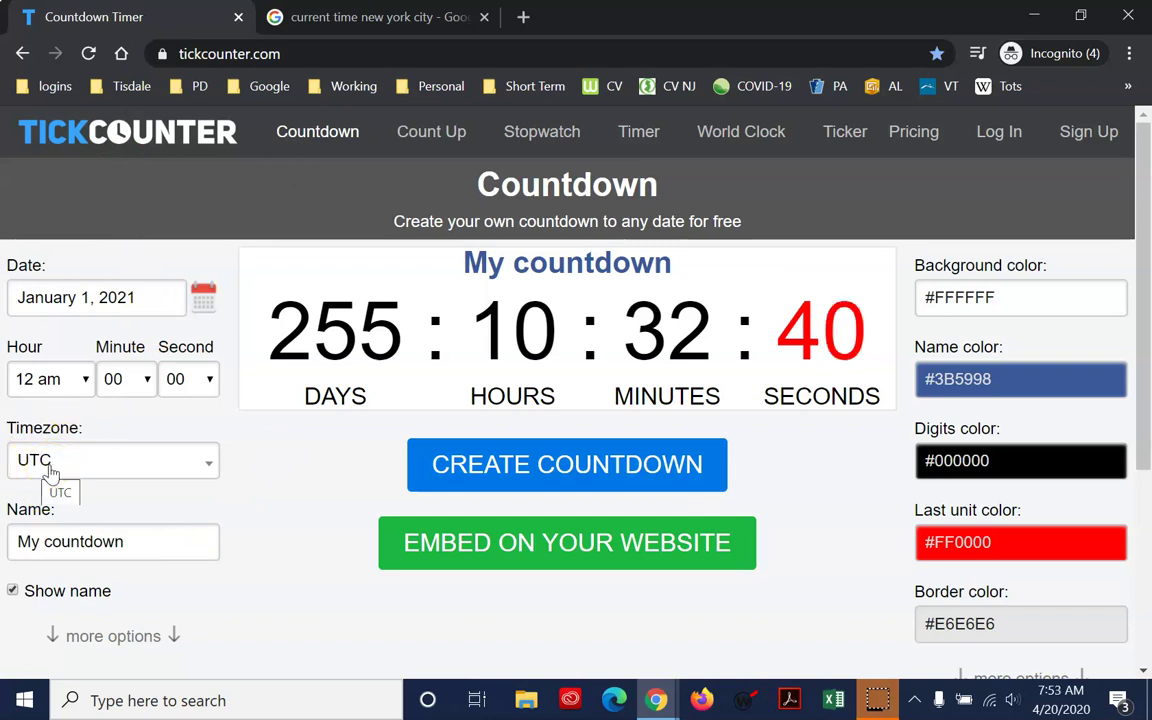
- Look through the list of timezones available for the countdown, leaving the current choice in place
{"action": "left_click", "coordinate": [47, 455]}
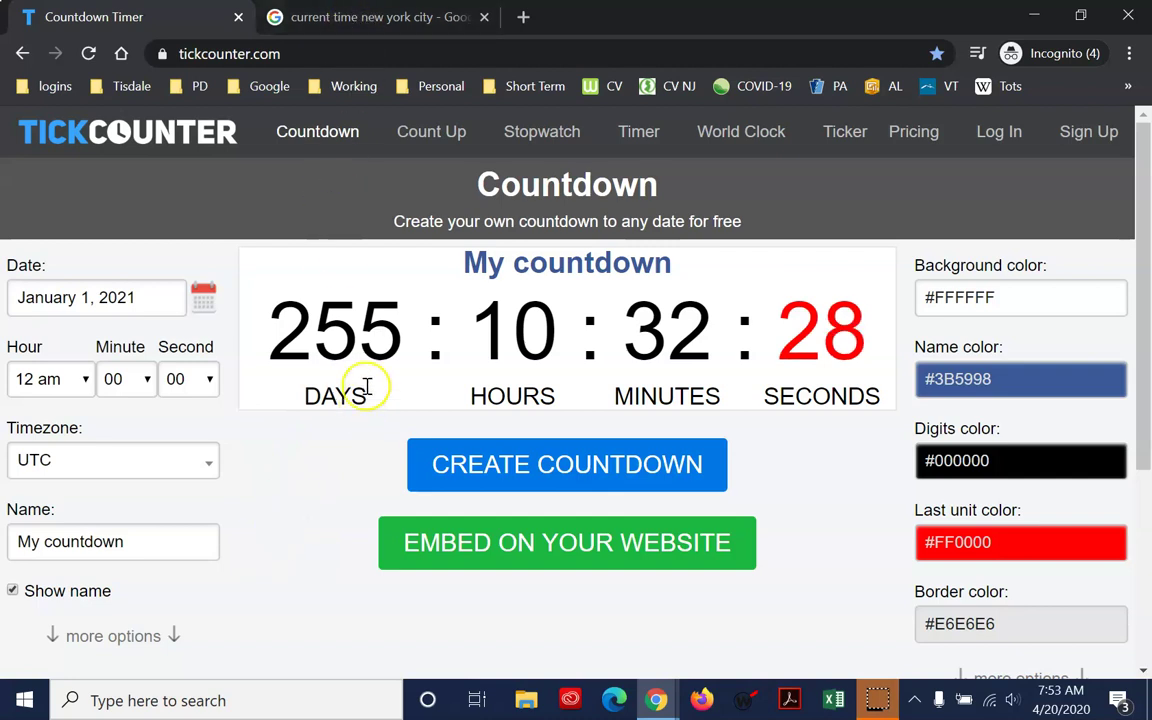
{"action": "left_click", "coordinate": [77, 474]}
{"action": "scroll", "coordinate": [116, 329], "scroll_direction": "up", "scroll_amount": 5}
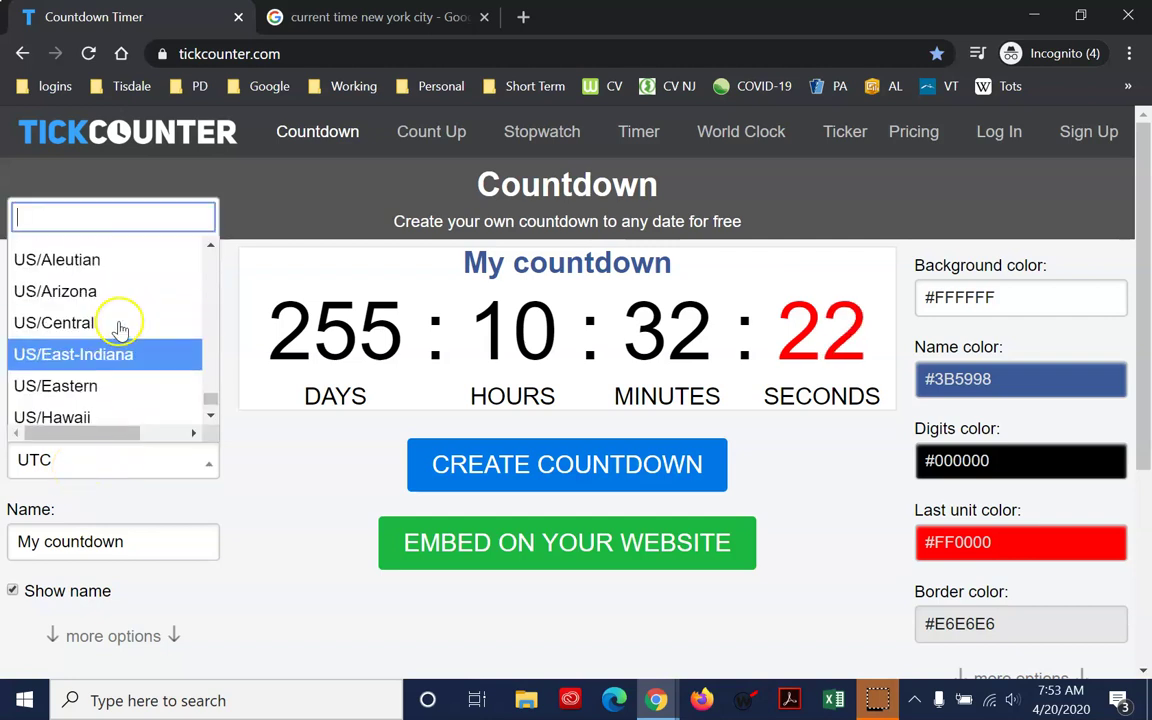
{"action": "scroll", "coordinate": [116, 329], "scroll_direction": "up", "scroll_amount": 20}
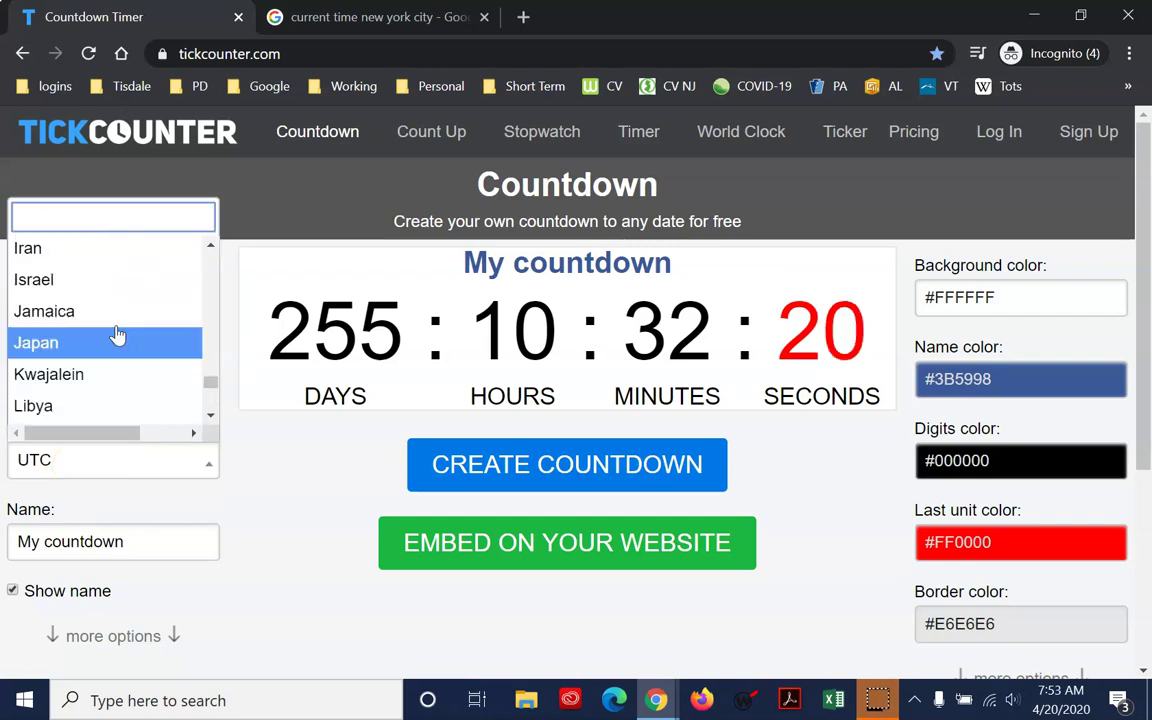
{"action": "scroll", "coordinate": [121, 333], "scroll_direction": "up", "scroll_amount": 20}
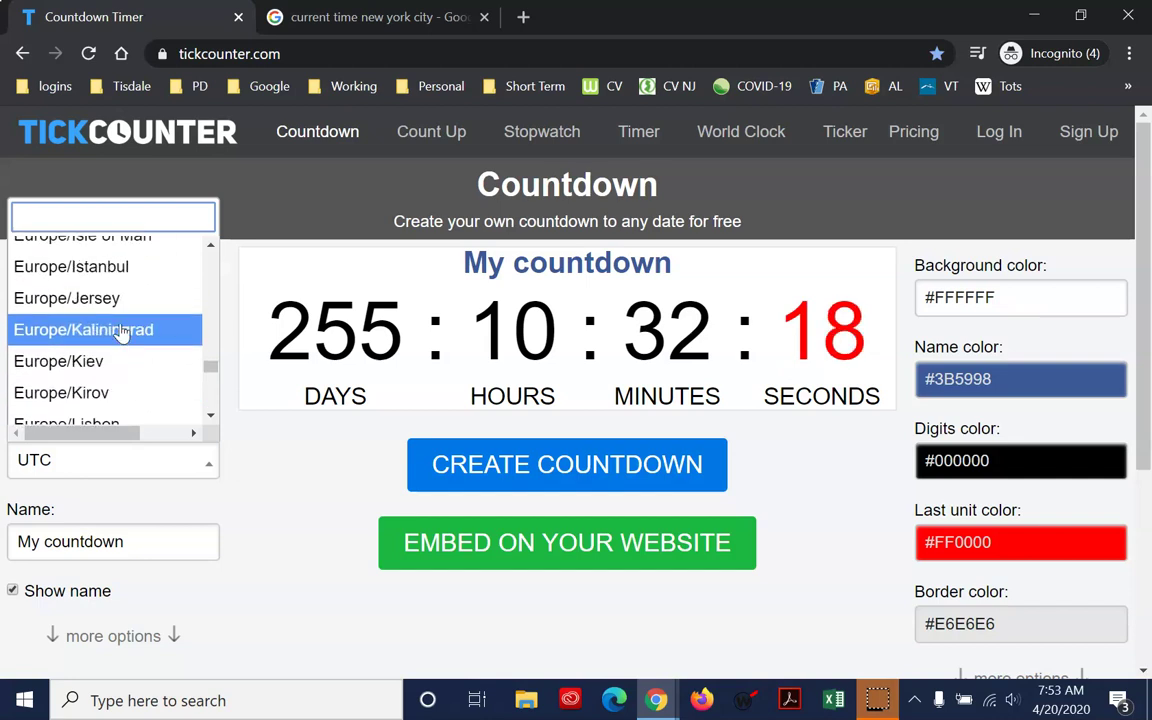
{"action": "scroll", "coordinate": [121, 333], "scroll_direction": "up", "scroll_amount": 20}
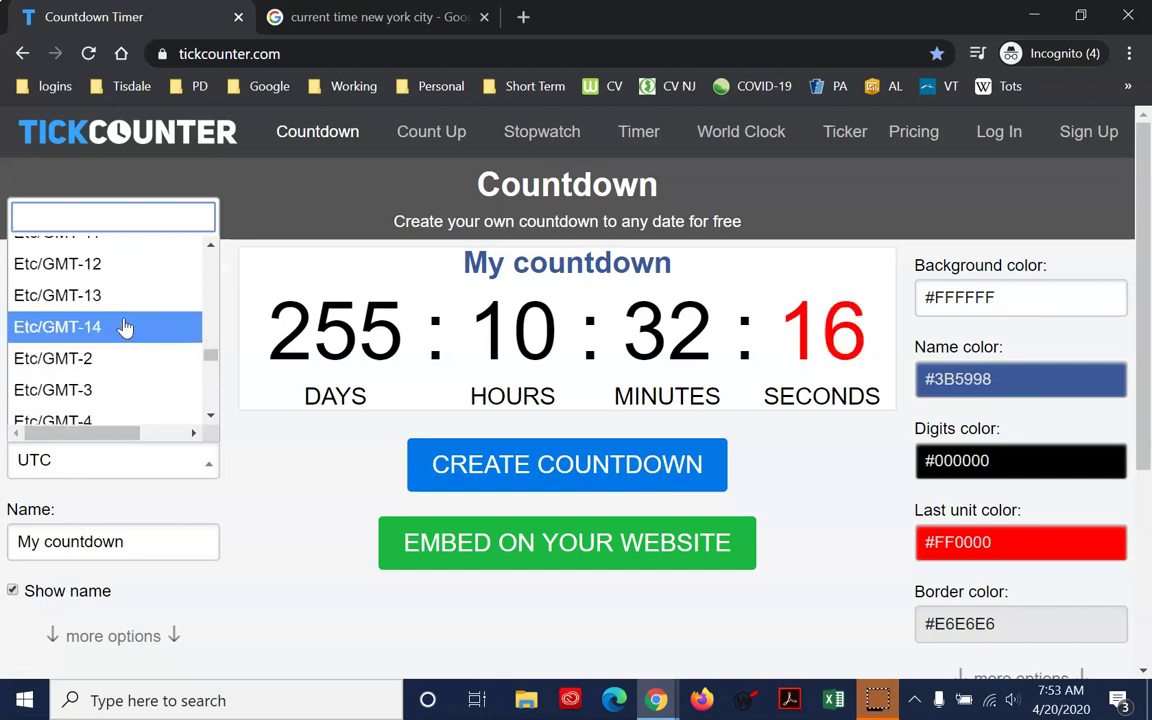
{"action": "scroll", "coordinate": [125, 327], "scroll_direction": "up", "scroll_amount": 3}
{"action": "scroll", "coordinate": [125, 328], "scroll_direction": "down", "scroll_amount": 2}
{"action": "scroll", "coordinate": [128, 329], "scroll_direction": "up", "scroll_amount": 2}
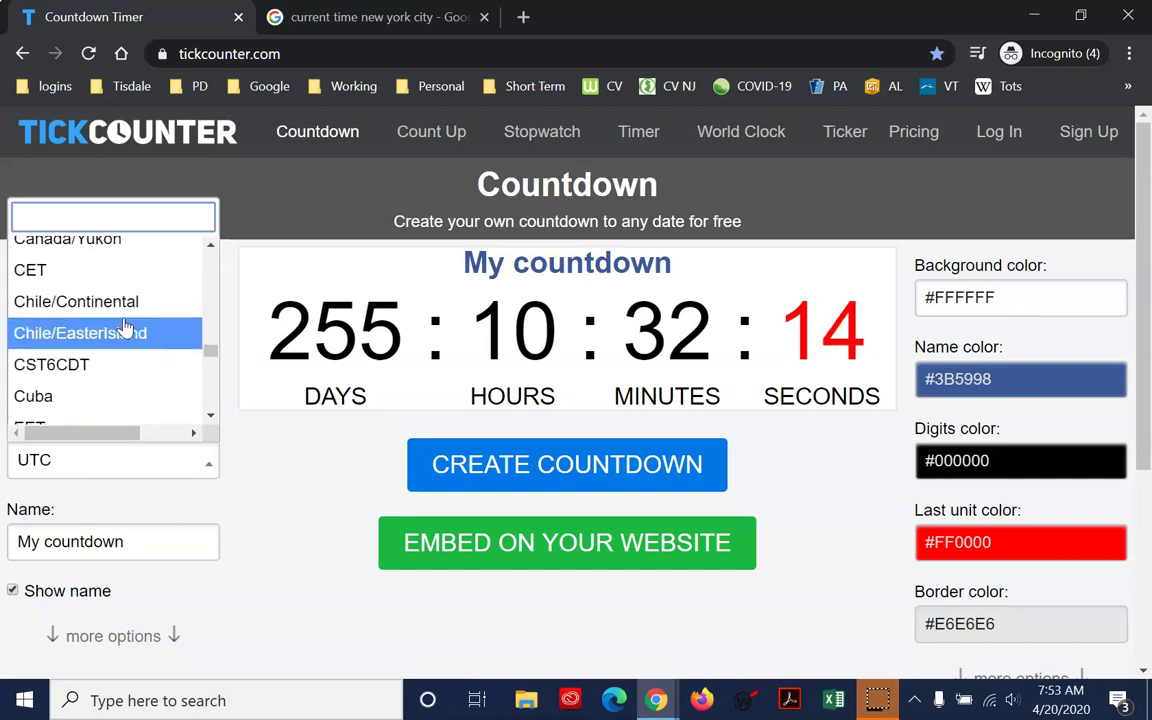
{"action": "left_click", "coordinate": [272, 472]}
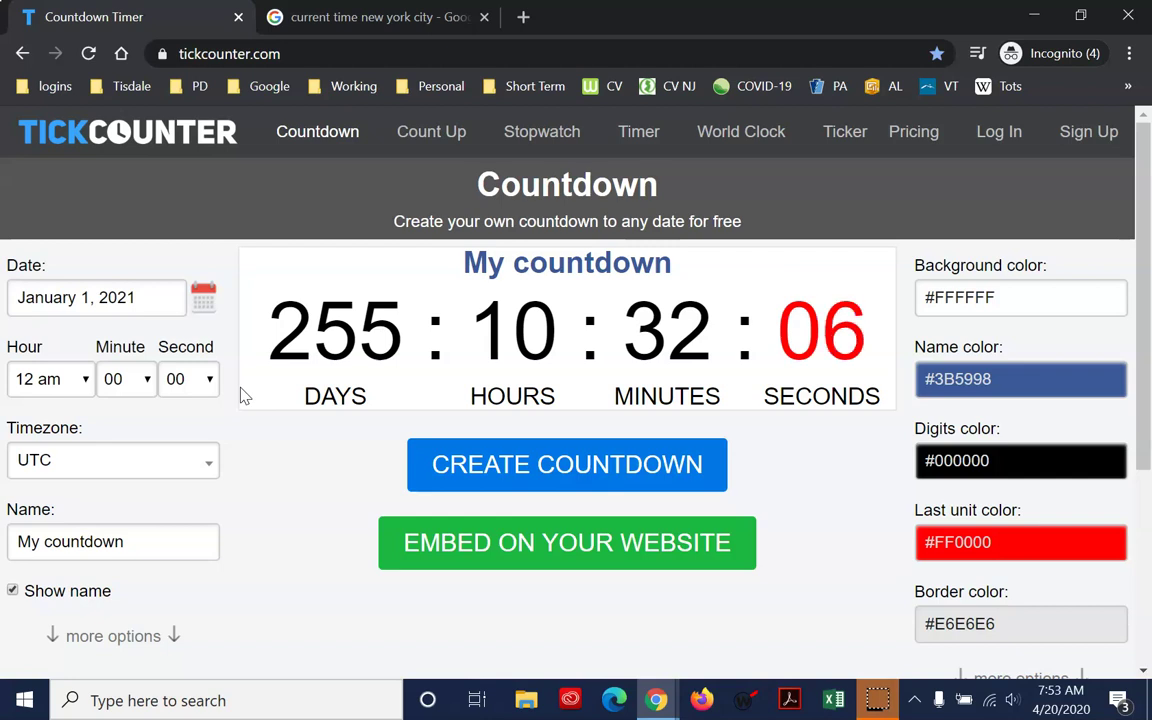
- In the New York time search results, expand the question on current UTC time and check the standard and current time zone offsets
{"action": "left_click", "coordinate": [342, 17]}
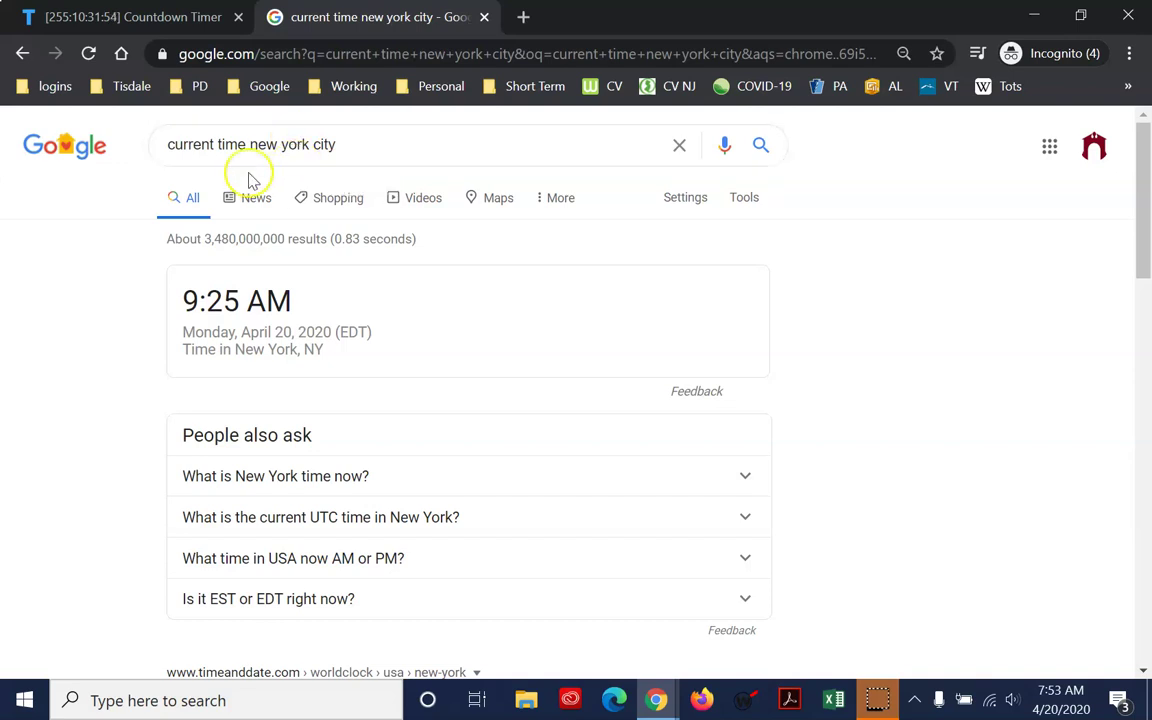
{"action": "scroll", "coordinate": [1003, 373], "scroll_direction": "down", "scroll_amount": 2}
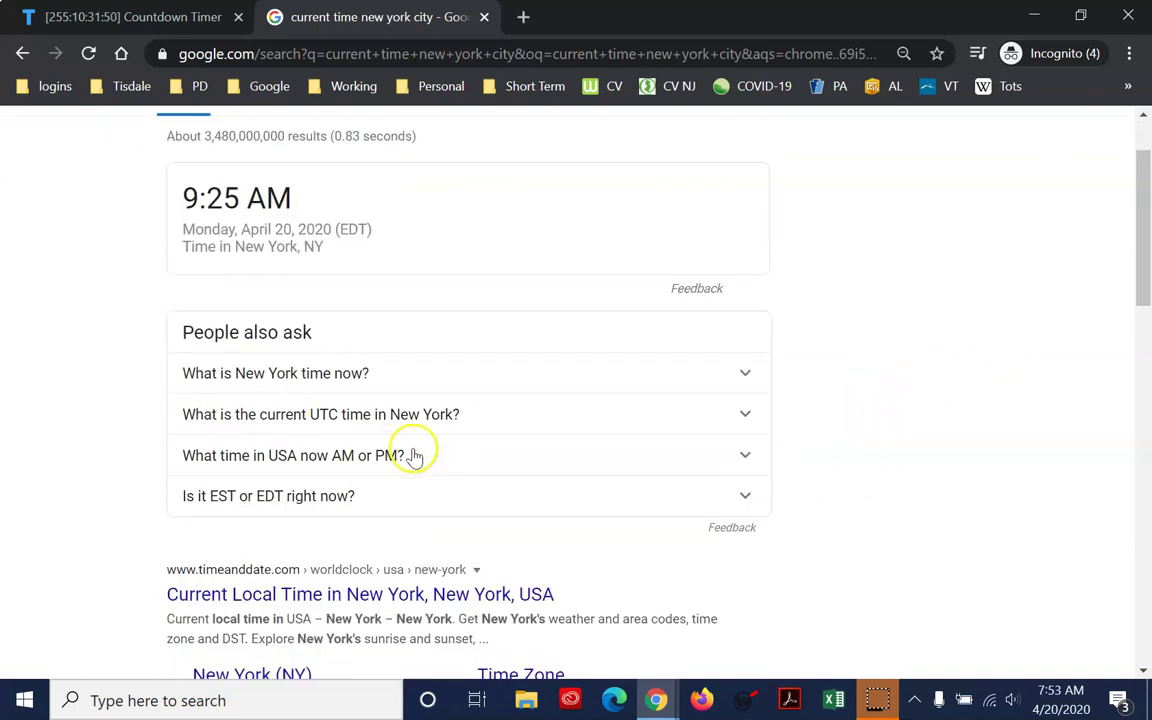
{"action": "left_click", "coordinate": [745, 418]}
{"action": "scroll", "coordinate": [861, 463], "scroll_direction": "down", "scroll_amount": 2}
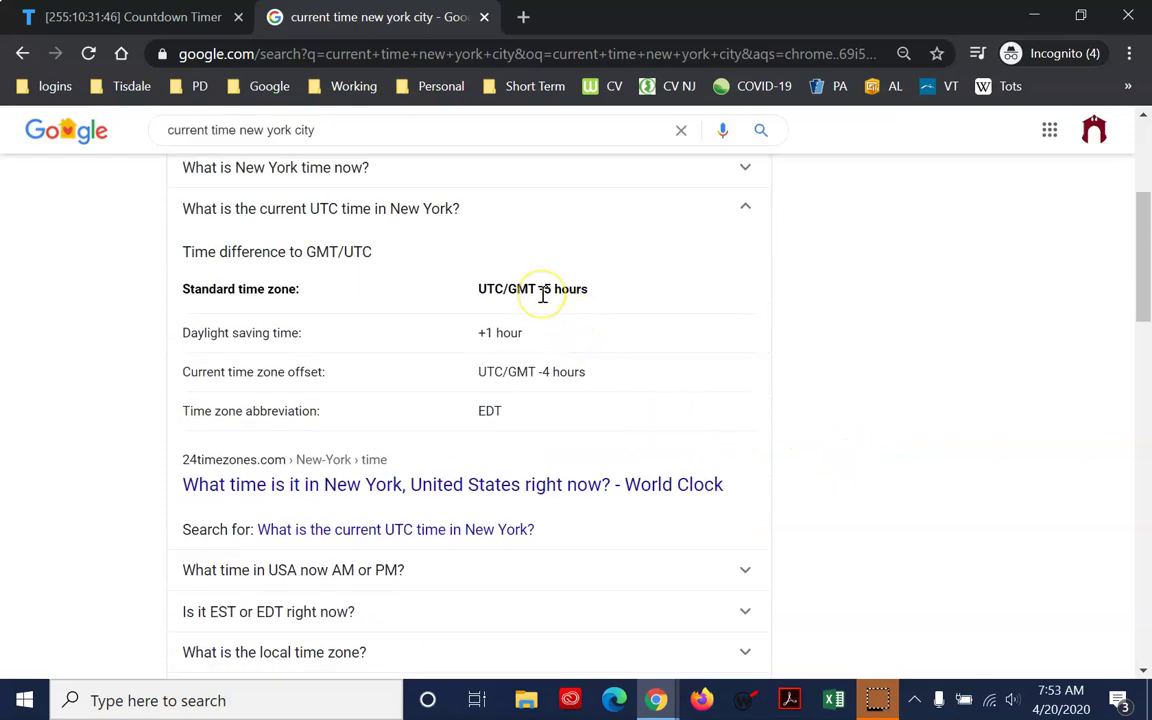
{"action": "left_click_drag", "start_coordinate": [542, 291], "coordinate": [600, 298]}
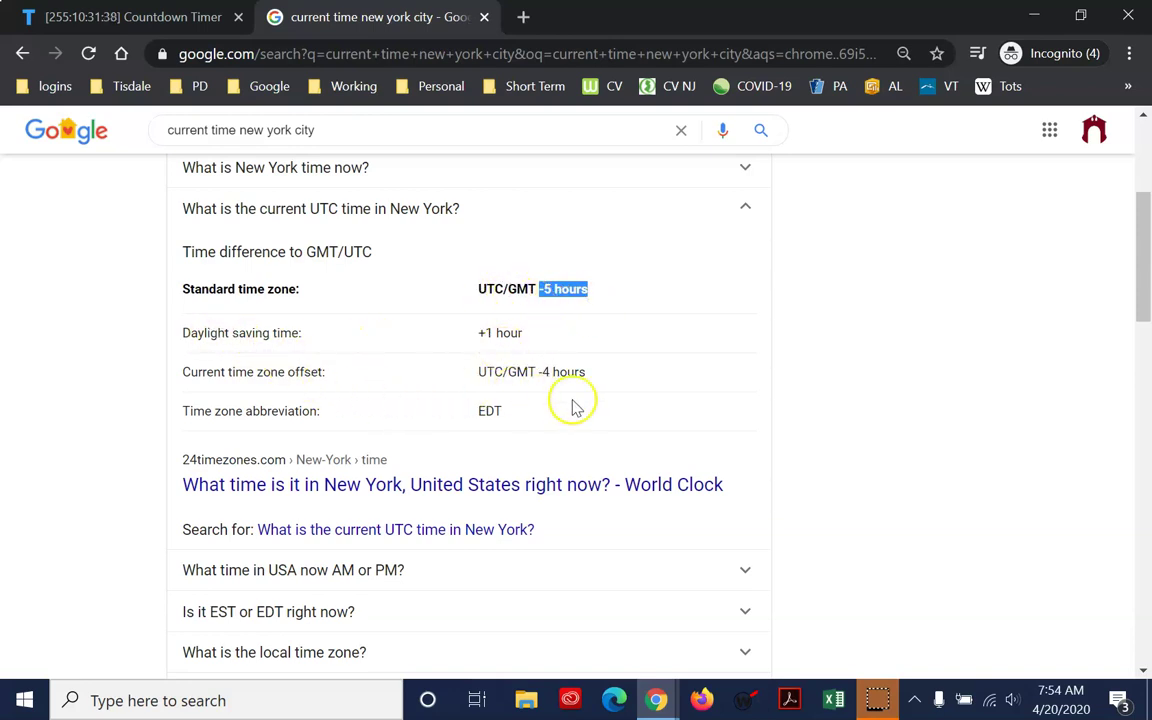
{"action": "left_click_drag", "start_coordinate": [538, 372], "coordinate": [556, 373]}
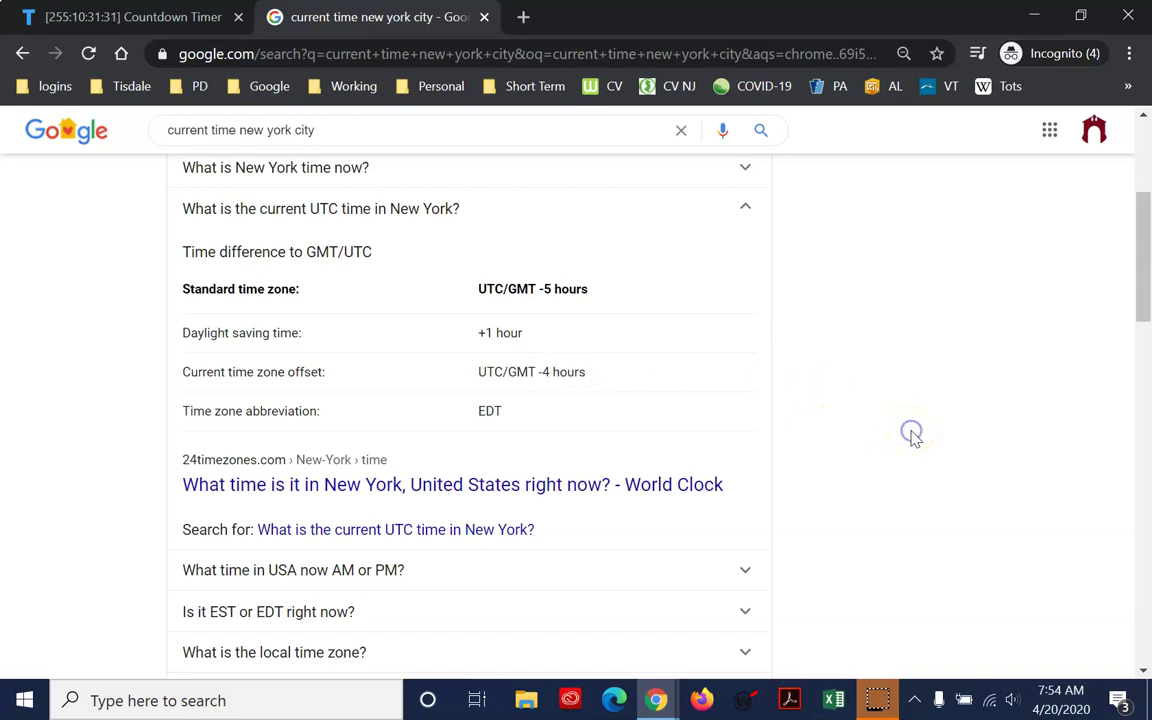
- Return to the countdown page and set the countdown's timezone to Etc/GMT-4
{"action": "left_click", "coordinate": [157, 20]}
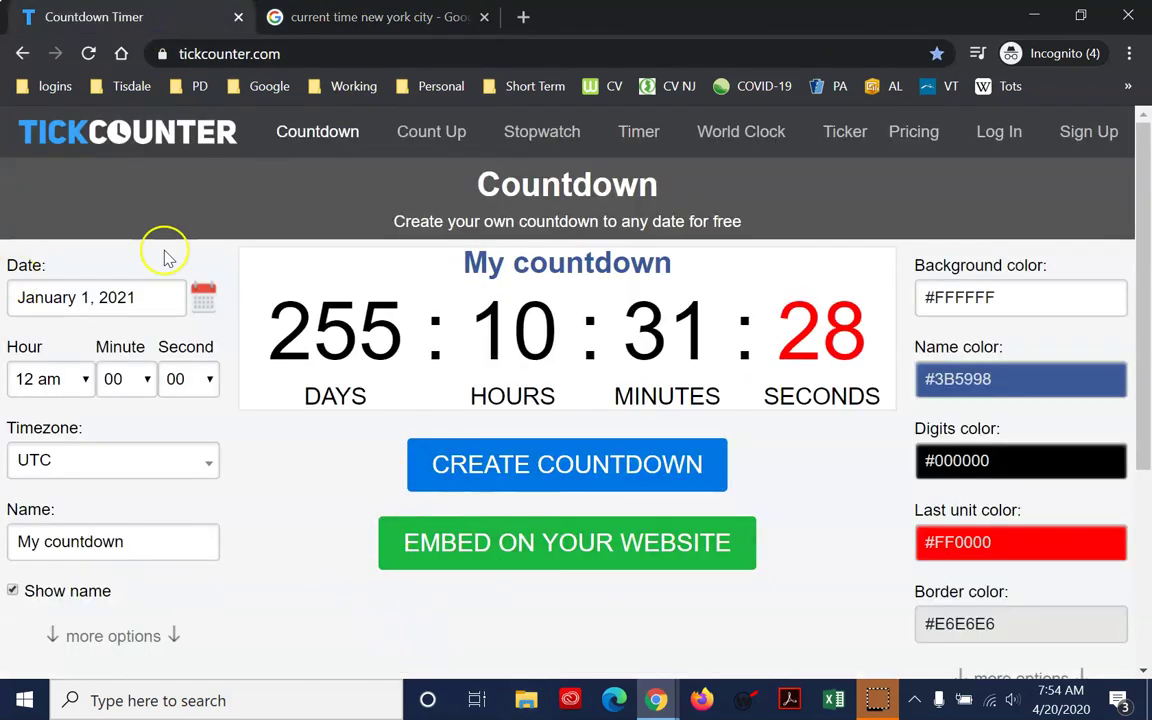
{"action": "left_click", "coordinate": [200, 465]}
{"action": "scroll", "coordinate": [185, 334], "scroll_direction": "up", "scroll_amount": 10}
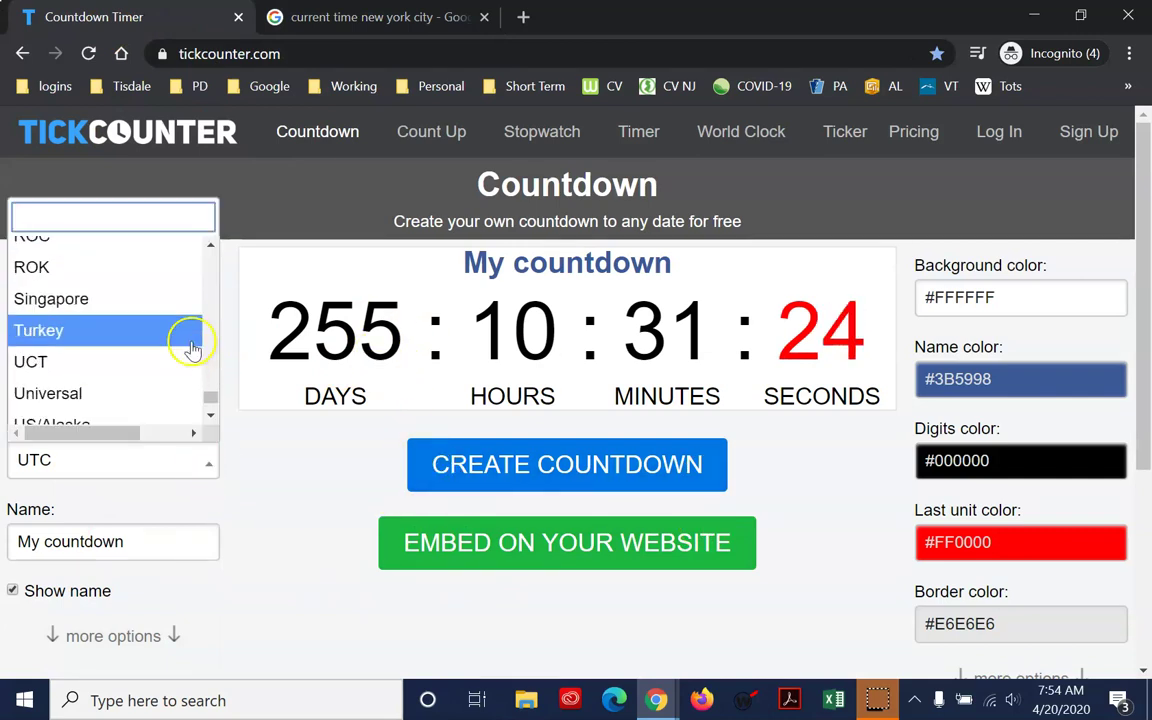
{"action": "scroll", "coordinate": [187, 331], "scroll_direction": "up", "scroll_amount": 20}
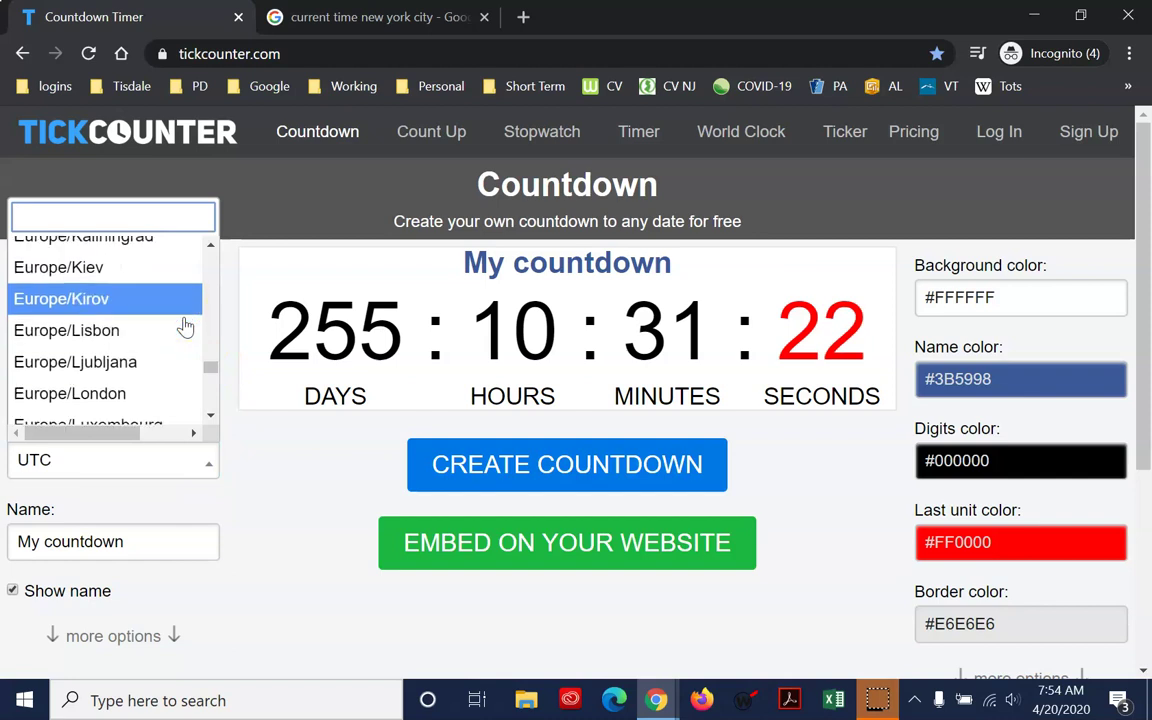
{"action": "scroll", "coordinate": [183, 328], "scroll_direction": "down", "scroll_amount": 7}
{"action": "scroll", "coordinate": [183, 328], "scroll_direction": "down", "scroll_amount": 6}
{"action": "scroll", "coordinate": [183, 328], "scroll_direction": "up", "scroll_amount": 20}
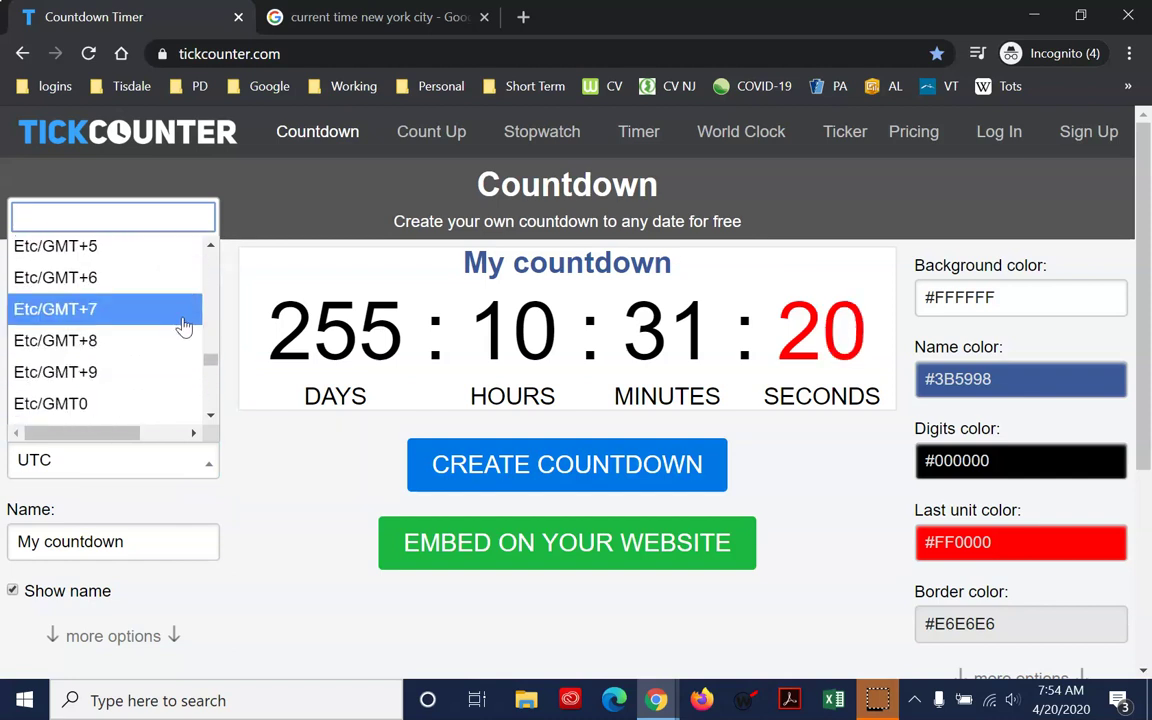
{"action": "scroll", "coordinate": [183, 326], "scroll_direction": "down", "scroll_amount": 2}
{"action": "scroll", "coordinate": [183, 326], "scroll_direction": "down", "scroll_amount": 1}
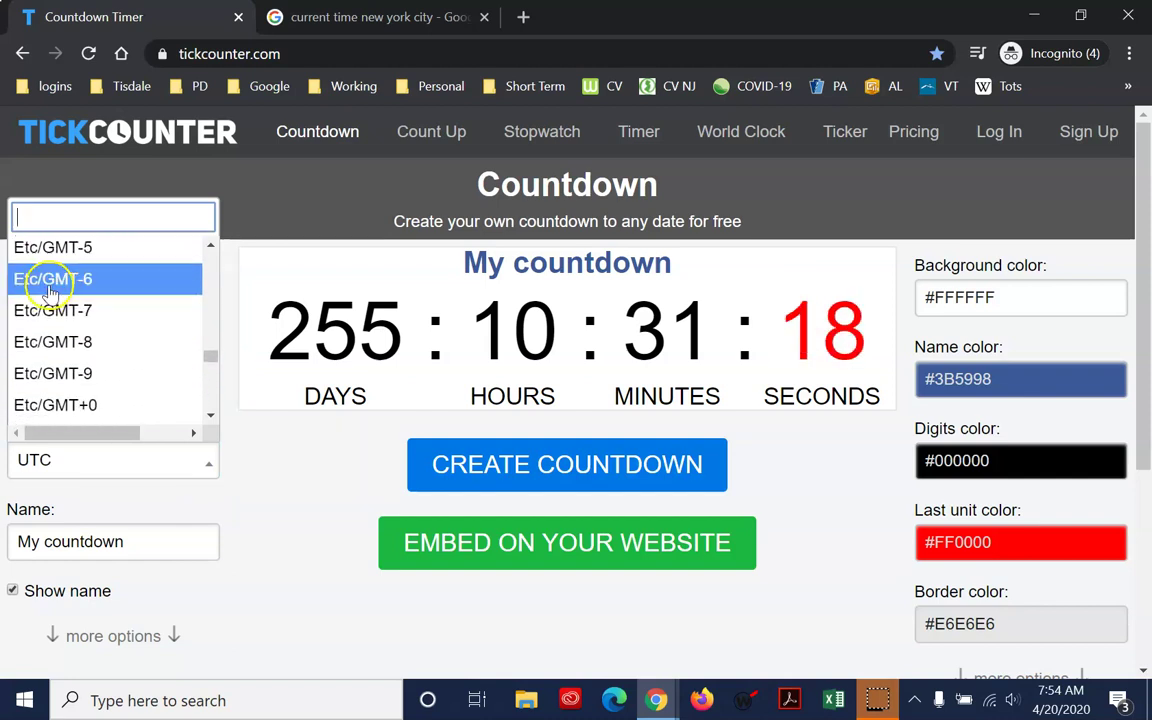
{"action": "scroll", "coordinate": [100, 290], "scroll_direction": "up", "scroll_amount": 1}
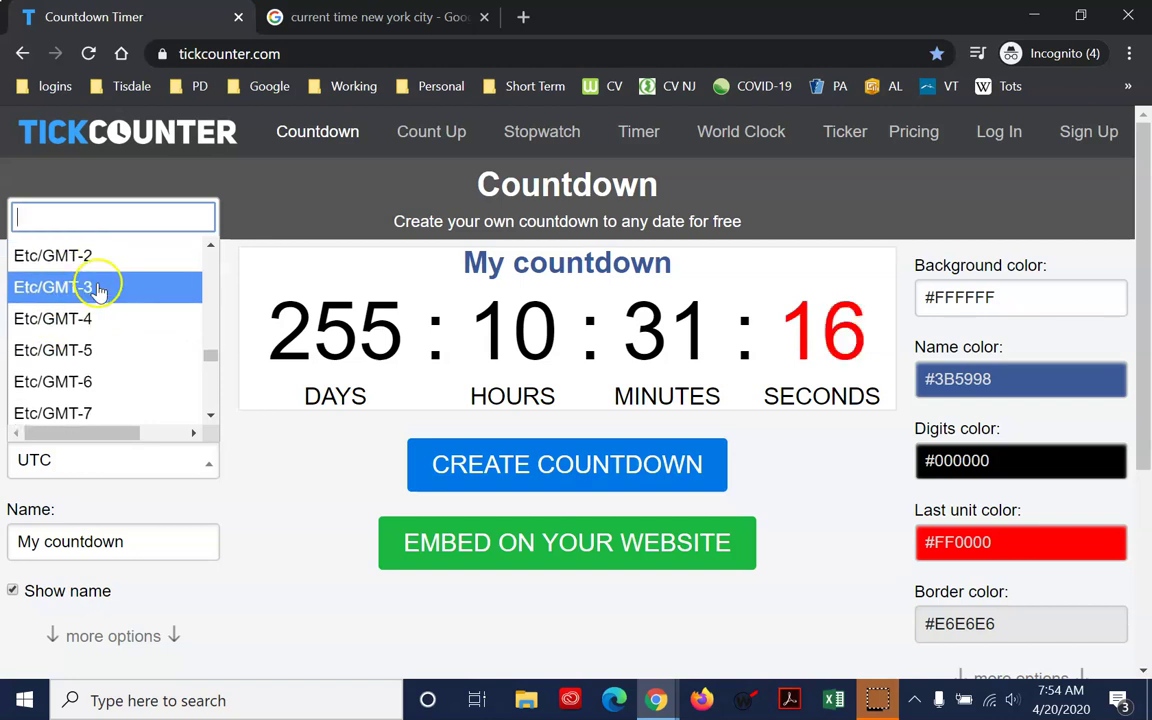
{"action": "scroll", "coordinate": [130, 282], "scroll_direction": "up", "scroll_amount": 2}
{"action": "scroll", "coordinate": [130, 282], "scroll_direction": "down", "scroll_amount": 2}
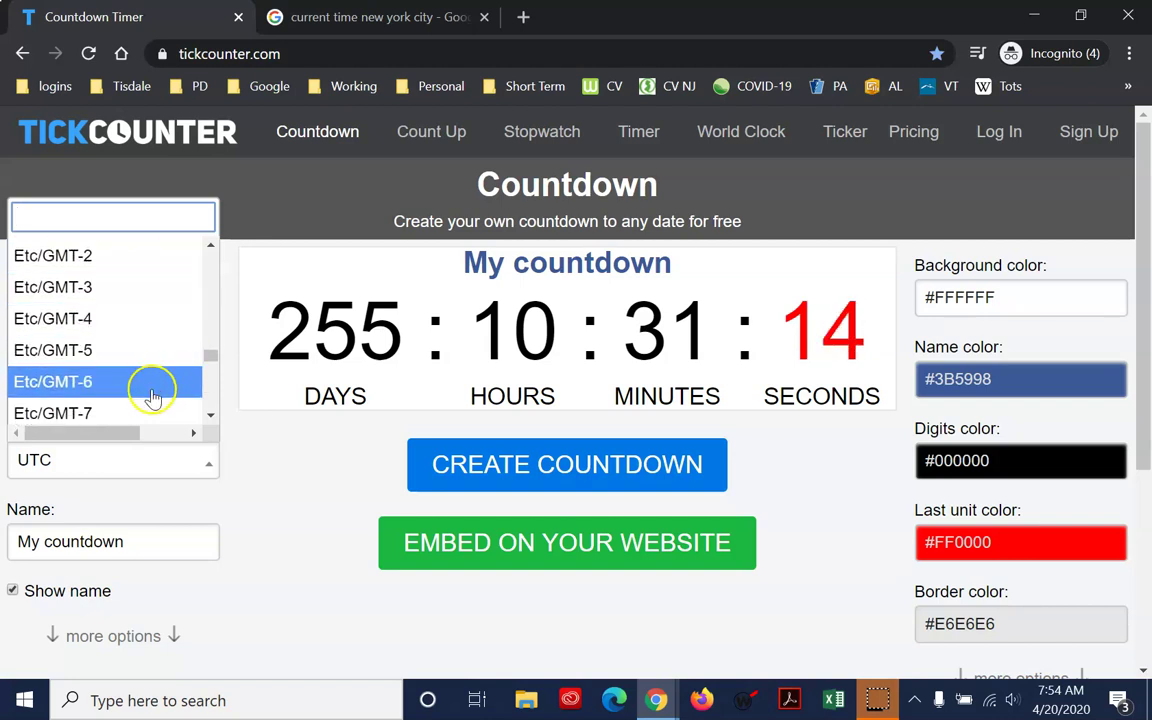
{"action": "left_click", "coordinate": [141, 327]}
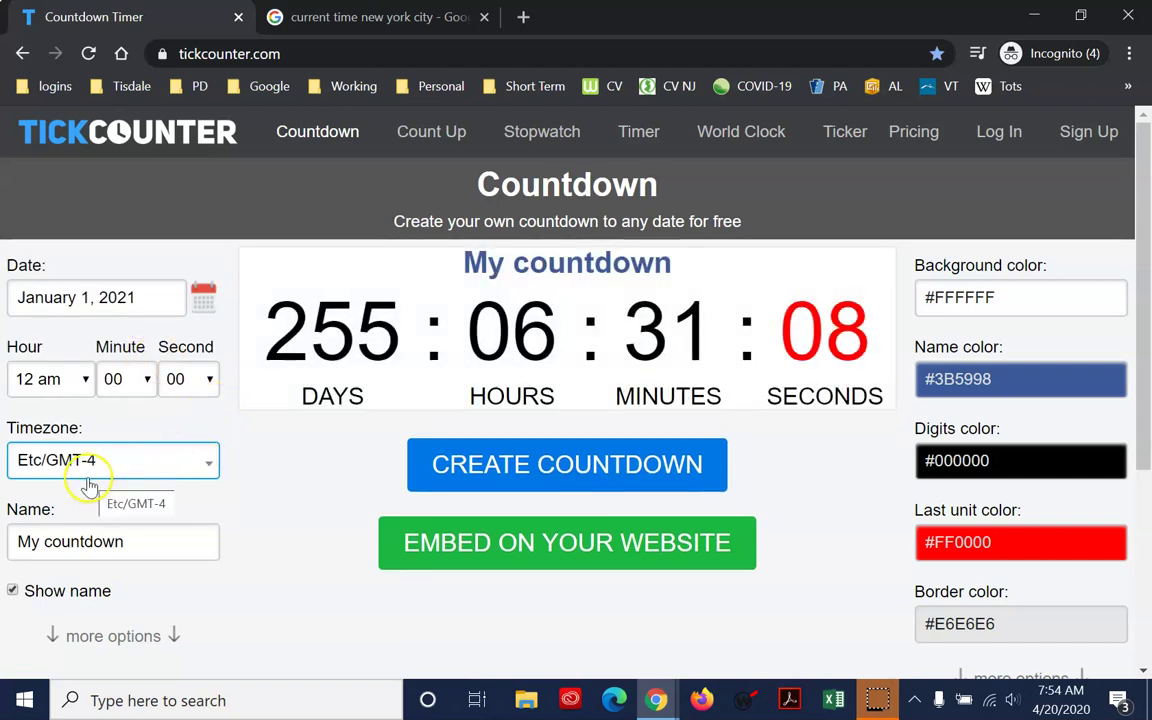
- Set the countdown's target date to April 24, 2020 and its hour to 3 pm
{"action": "left_click", "coordinate": [210, 312]}
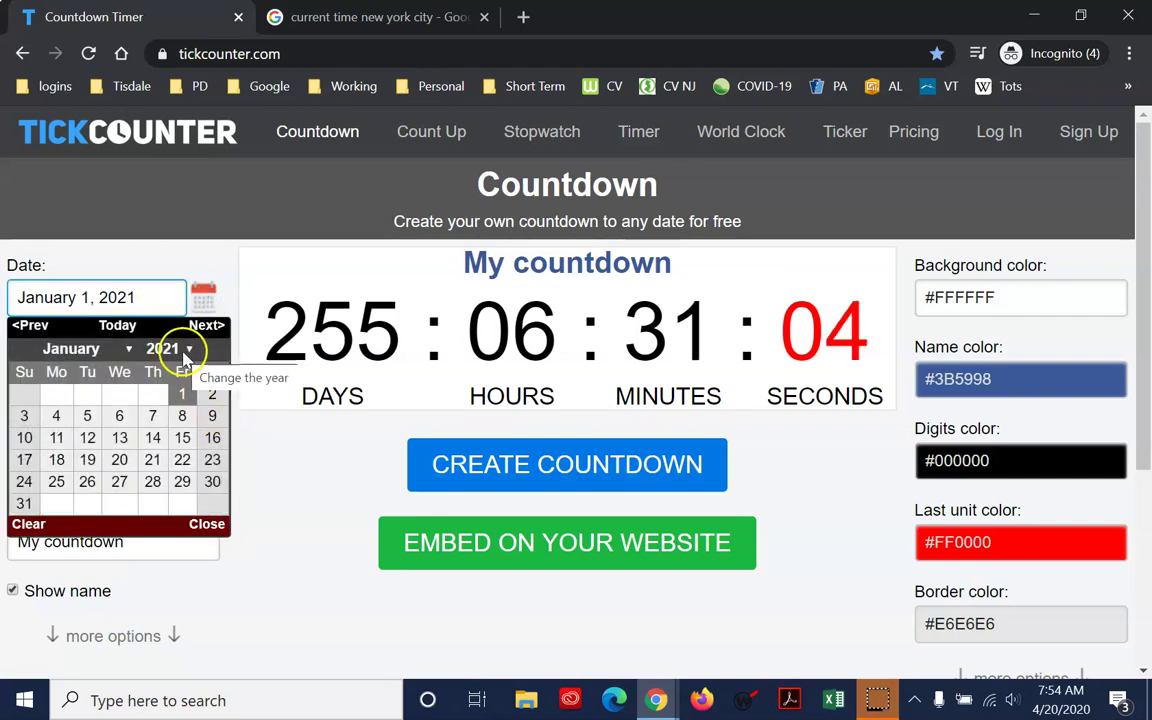
{"action": "left_click", "coordinate": [189, 358]}
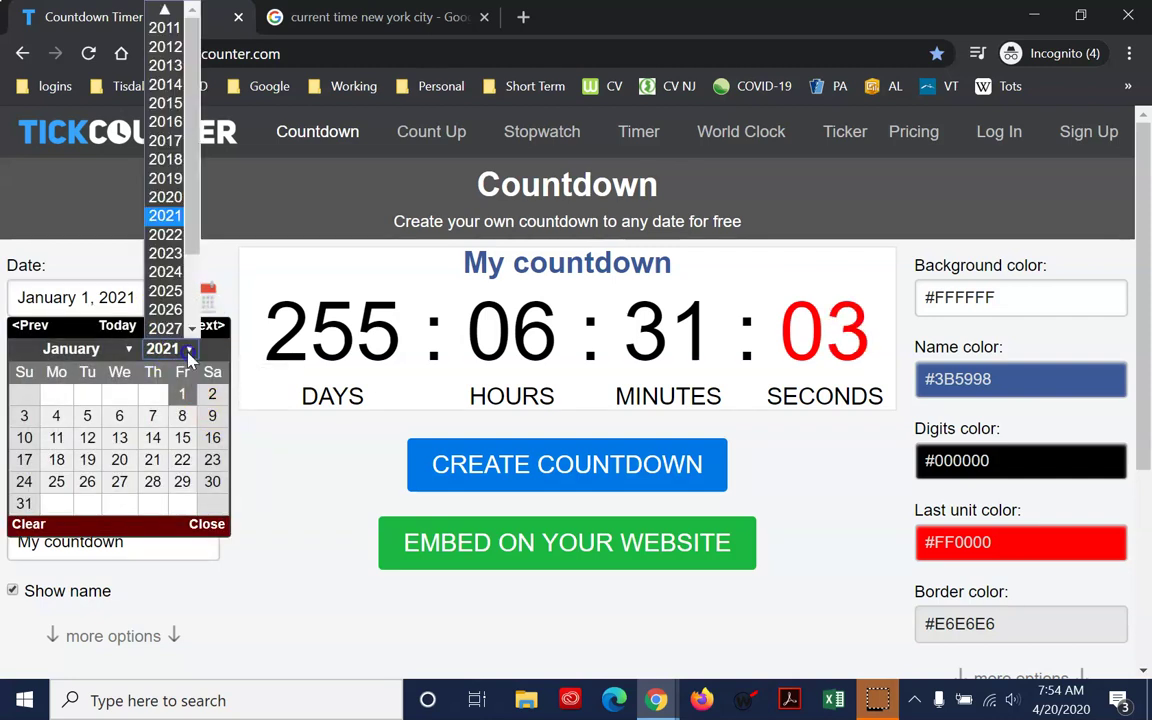
{"action": "left_click", "coordinate": [168, 196]}
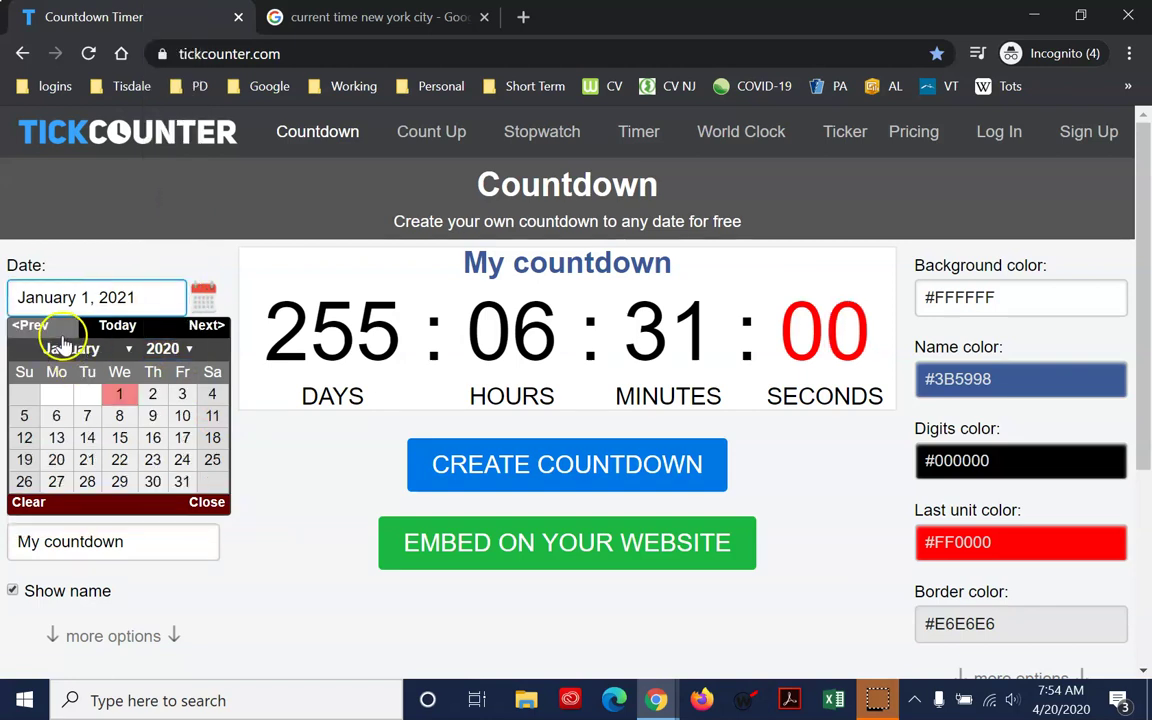
{"action": "left_click", "coordinate": [118, 358]}
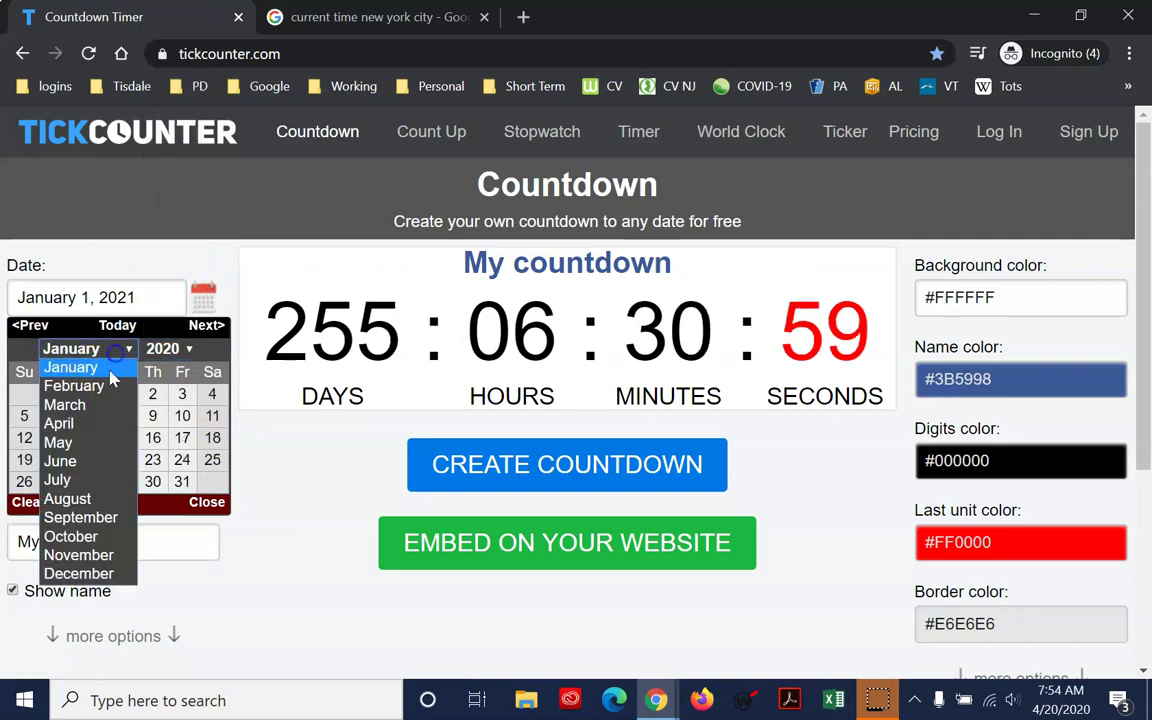
{"action": "left_click", "coordinate": [115, 424]}
{"action": "left_click", "coordinate": [182, 459]}
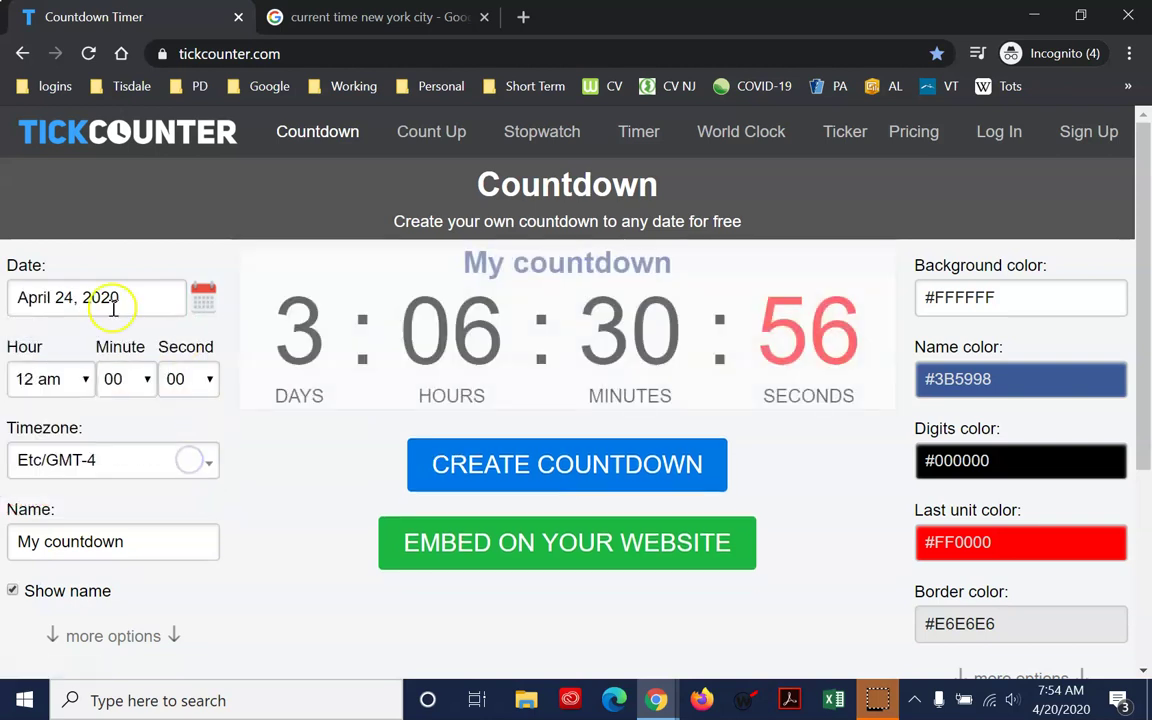
{"action": "left_click", "coordinate": [82, 380]}
{"action": "left_click", "coordinate": [50, 316]}
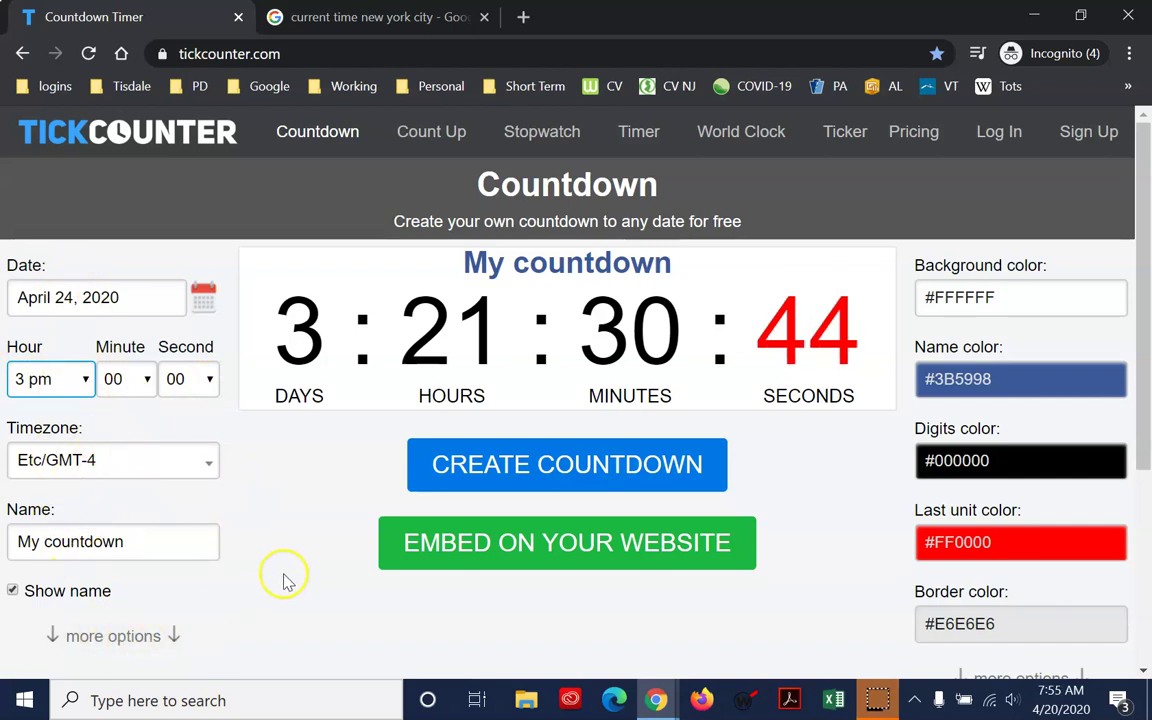
- Rename the countdown as "Countdown to Doom" and keep the name display enabled
{"action": "left_click", "coordinate": [113, 541]}
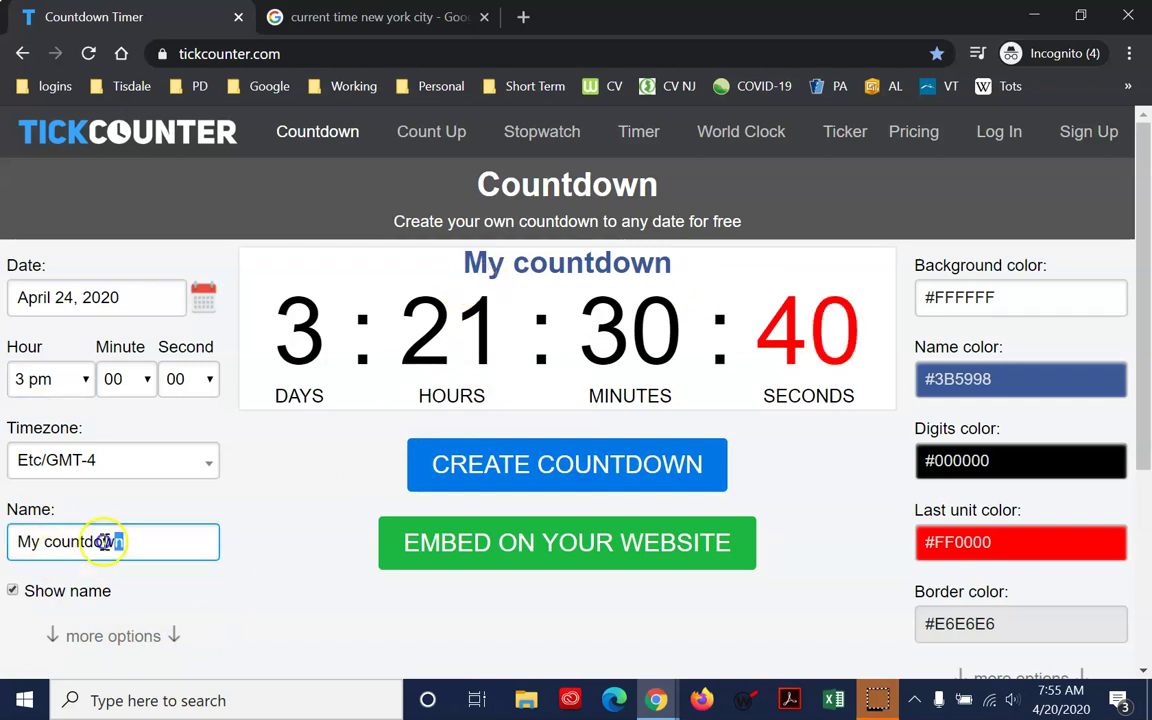
{"action": "key", "text": "ctrl+a"}
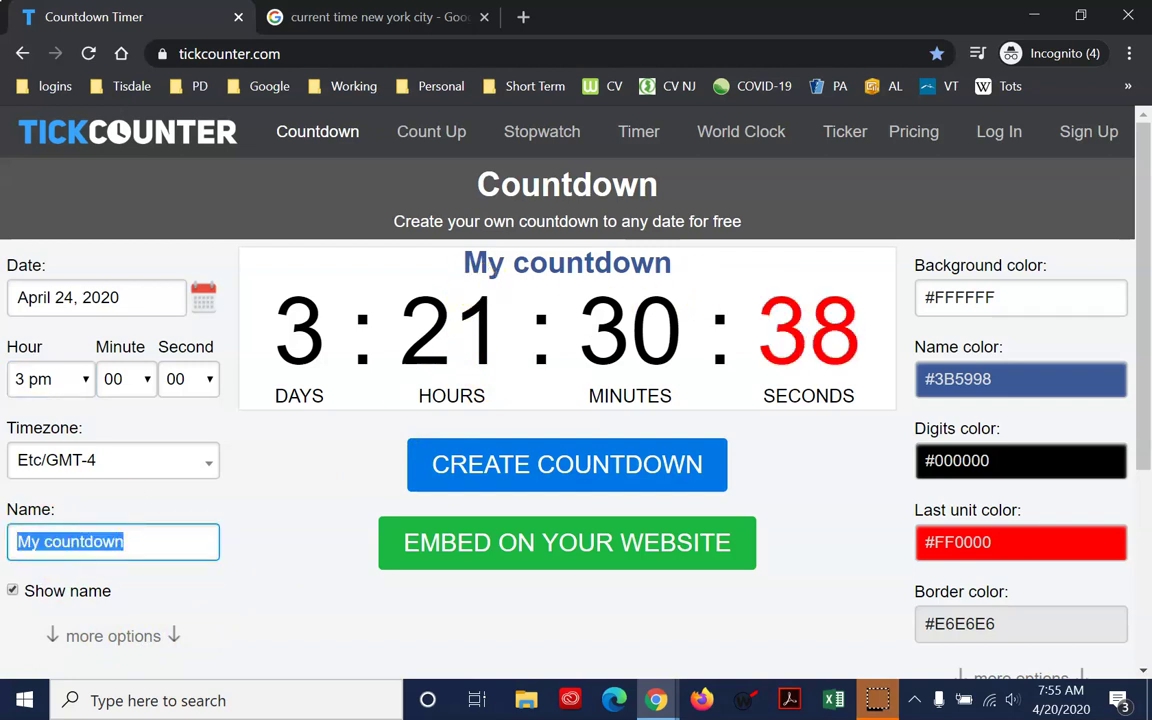
{"action": "type", "text": "Coun"}
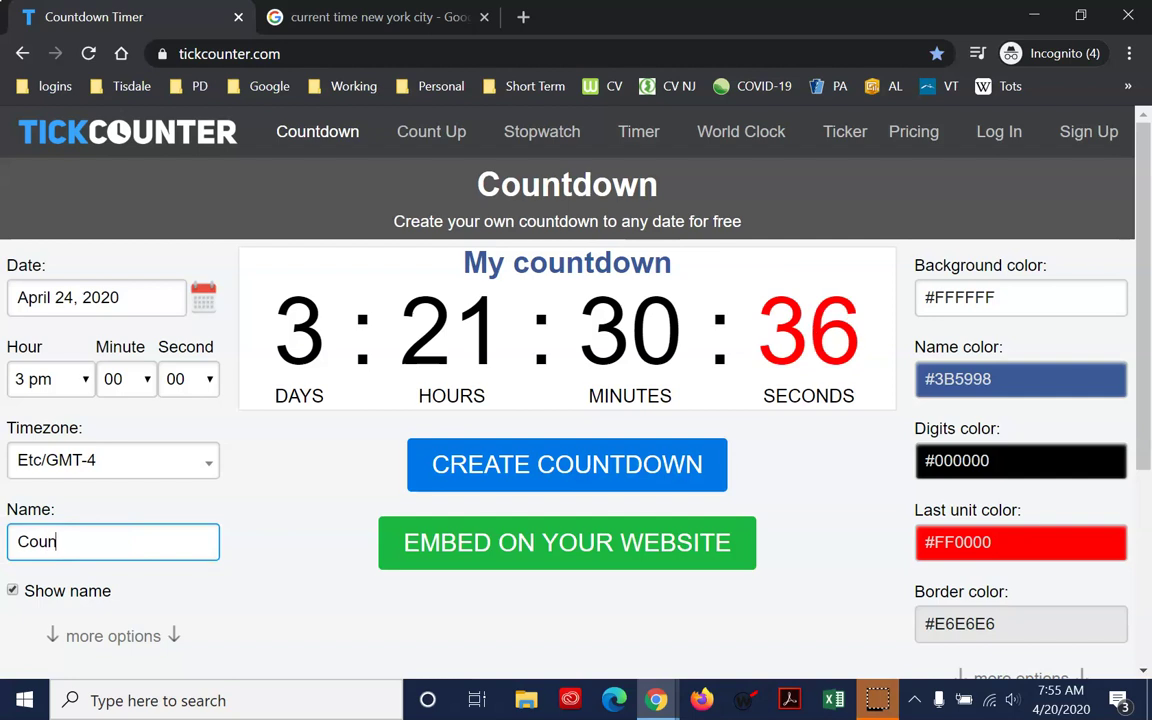
{"action": "type", "text": "tdown to D"}
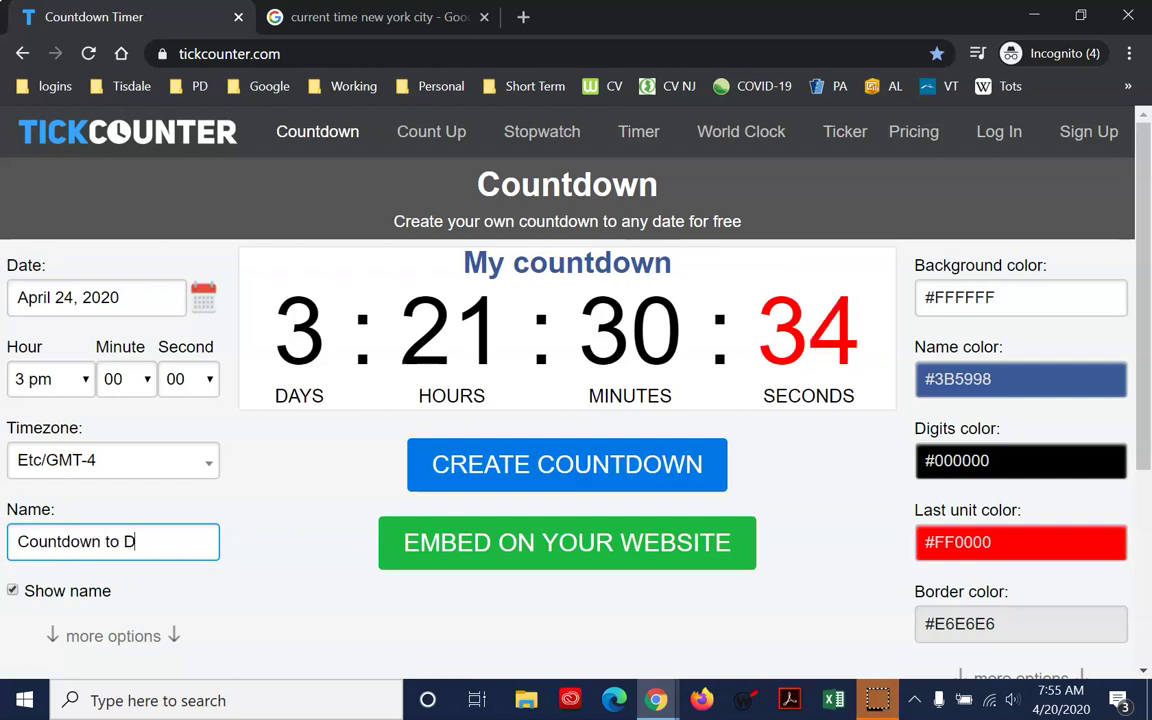
{"action": "type", "text": "oom"}
{"action": "key", "text": "Return"}
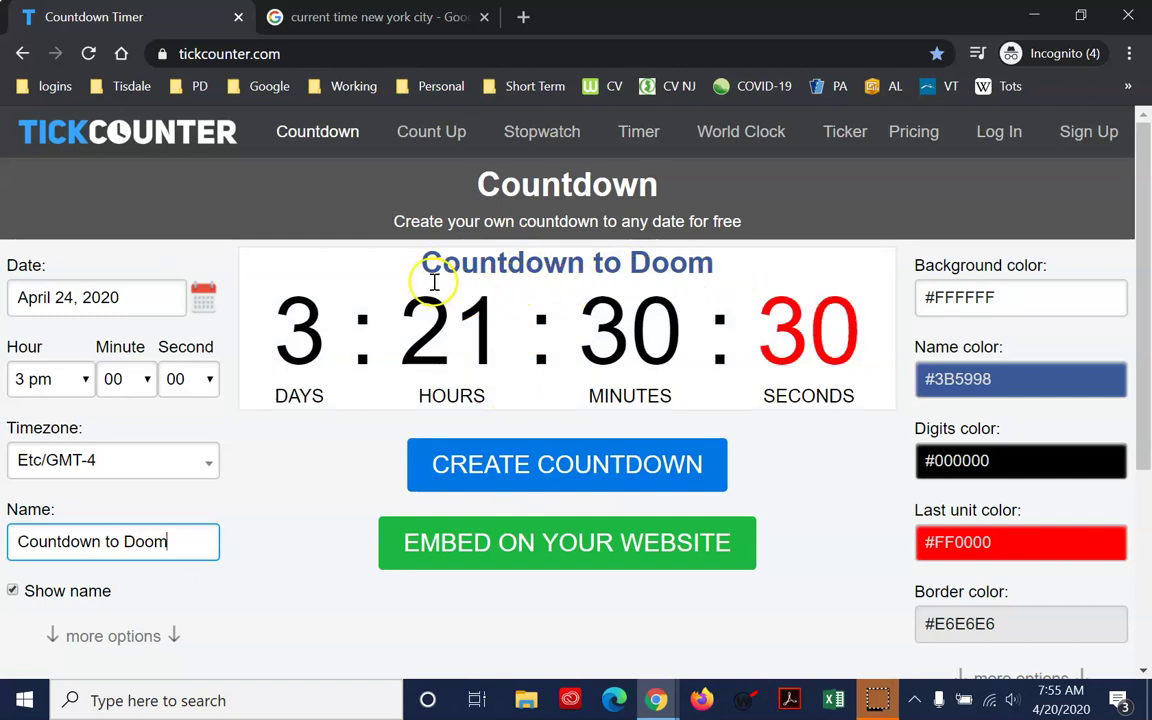
{"action": "left_click", "coordinate": [12, 591]}
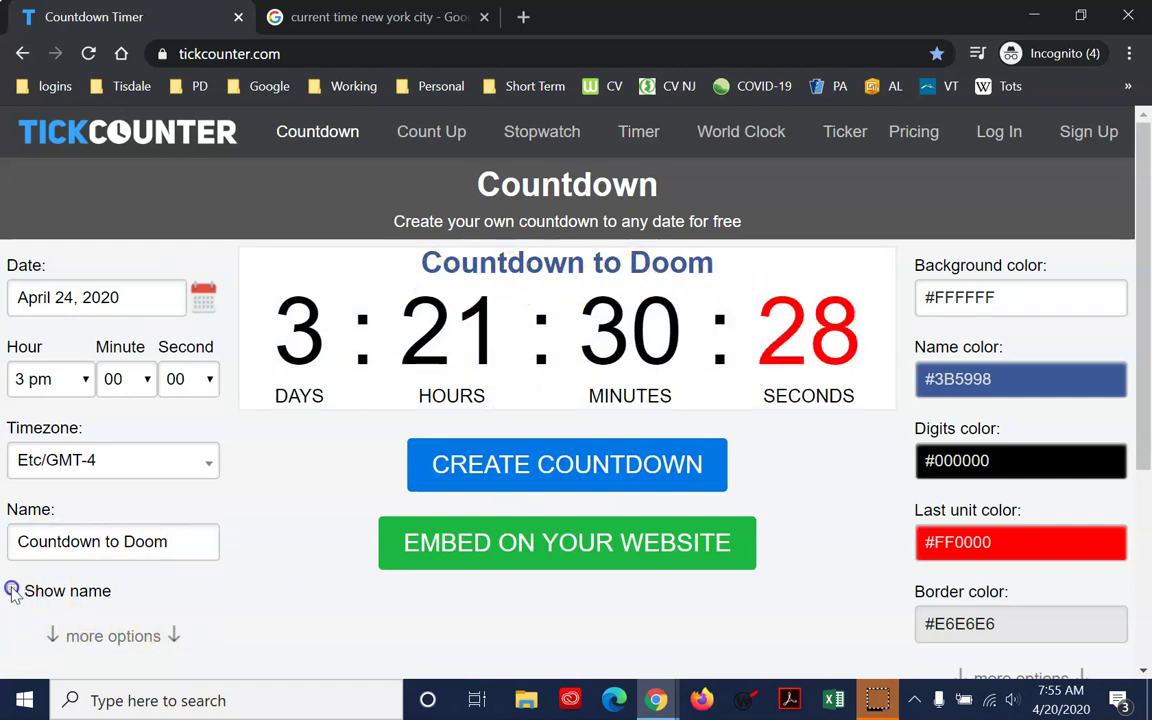
{"action": "left_click", "coordinate": [12, 591]}
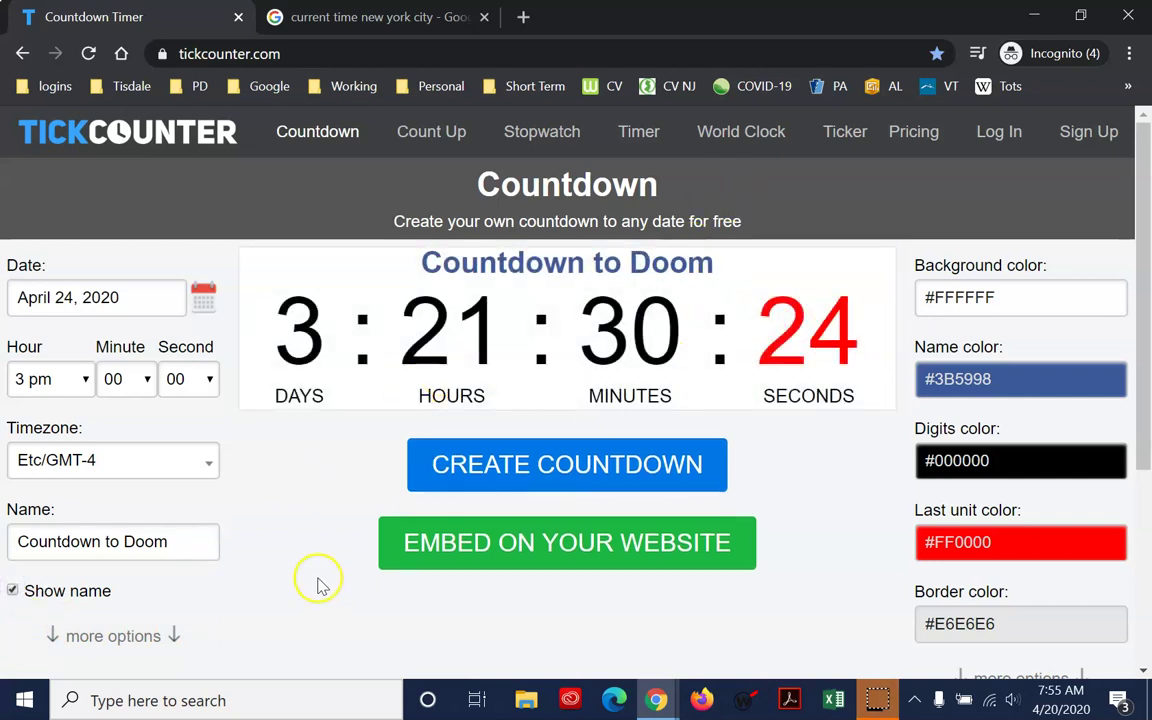
- Expand the additional countdown options and review the on-finish behavior and language settings
{"action": "scroll", "coordinate": [316, 584], "scroll_direction": "down", "scroll_amount": 3}
{"action": "left_click", "coordinate": [160, 325]}
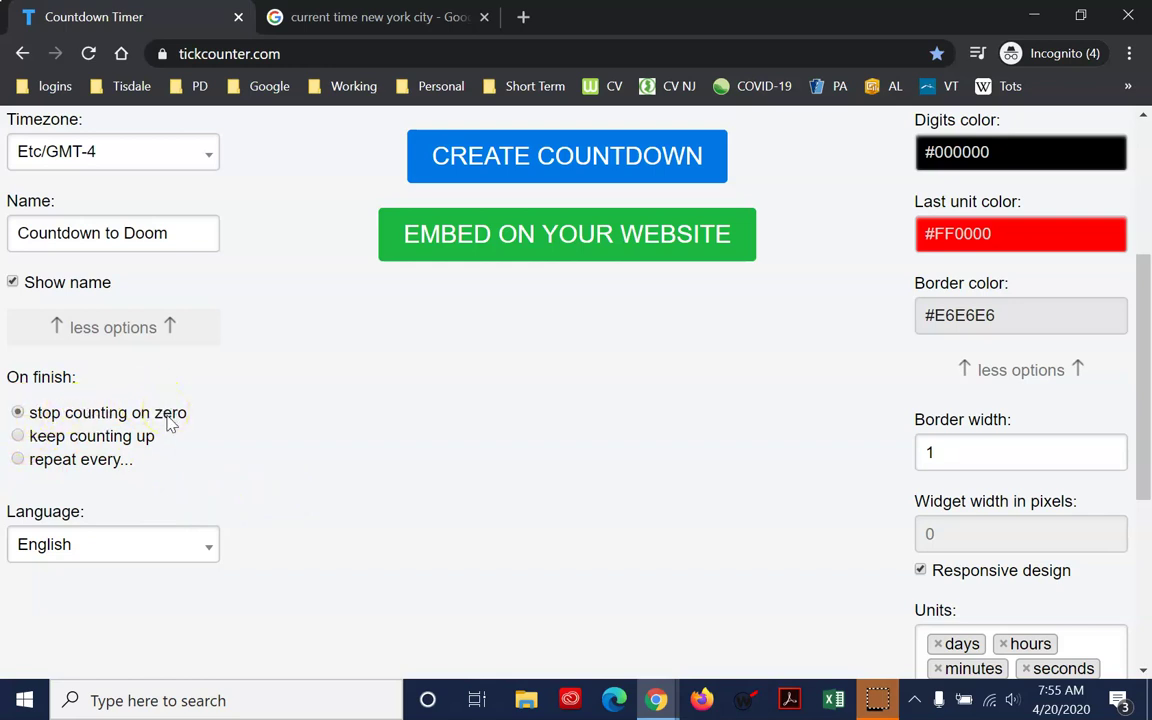
{"action": "scroll", "coordinate": [170, 424], "scroll_direction": "up", "scroll_amount": 3}
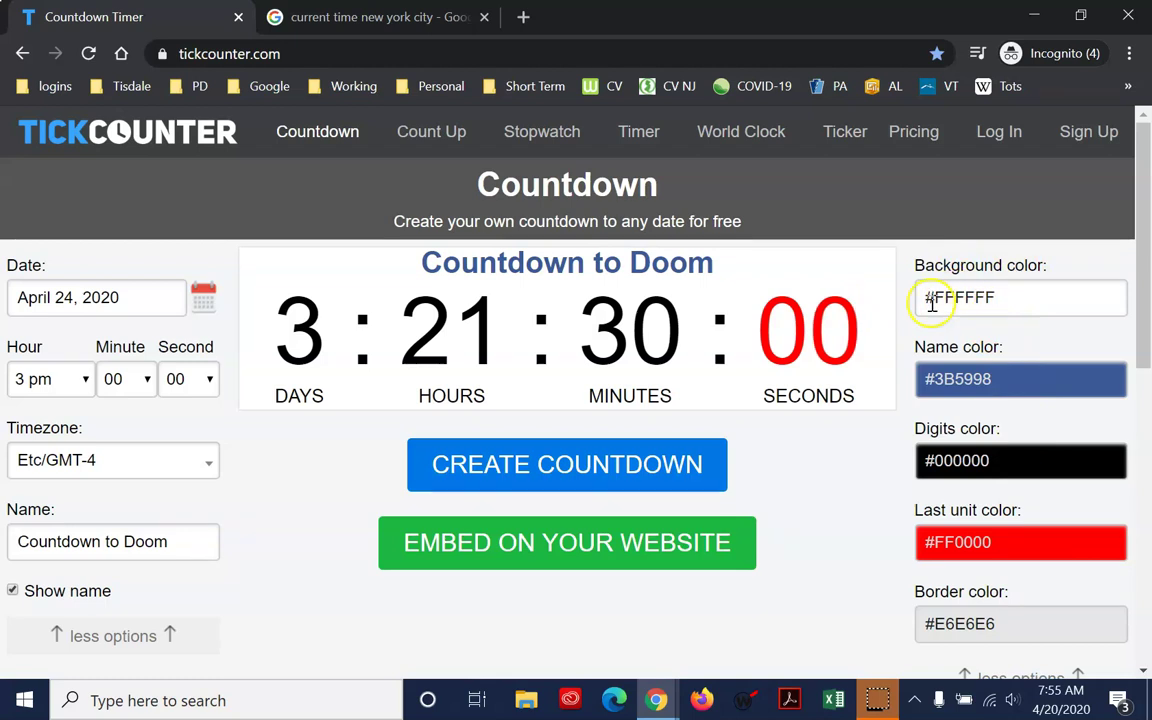
- Open the background color setting to examine its hex code and color picker
{"action": "left_click_drag", "start_coordinate": [930, 297], "coordinate": [1001, 297]}
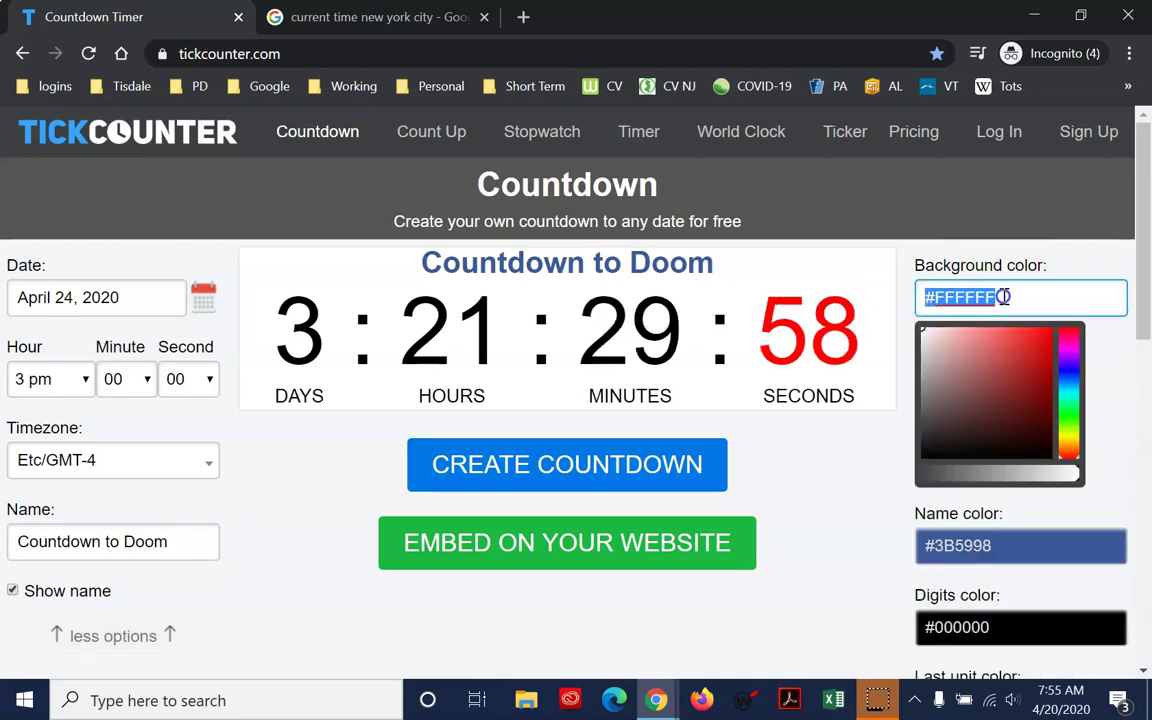
{"action": "left_click", "coordinate": [909, 256]}
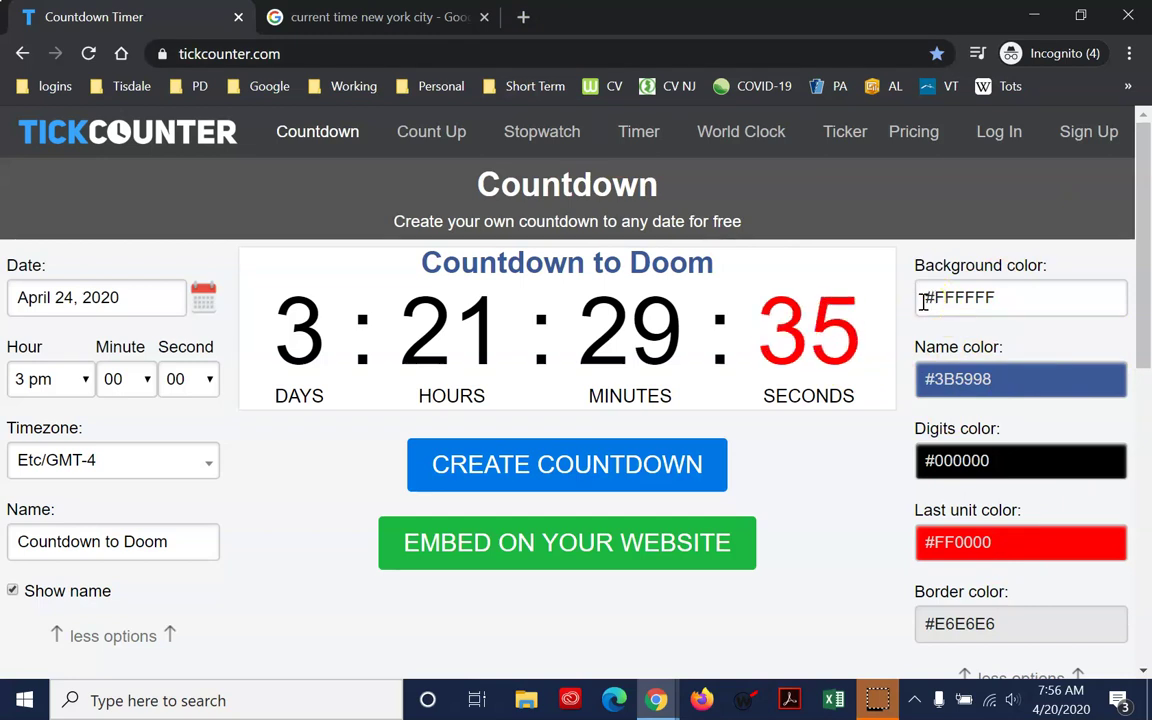
{"action": "left_click", "coordinate": [963, 305]}
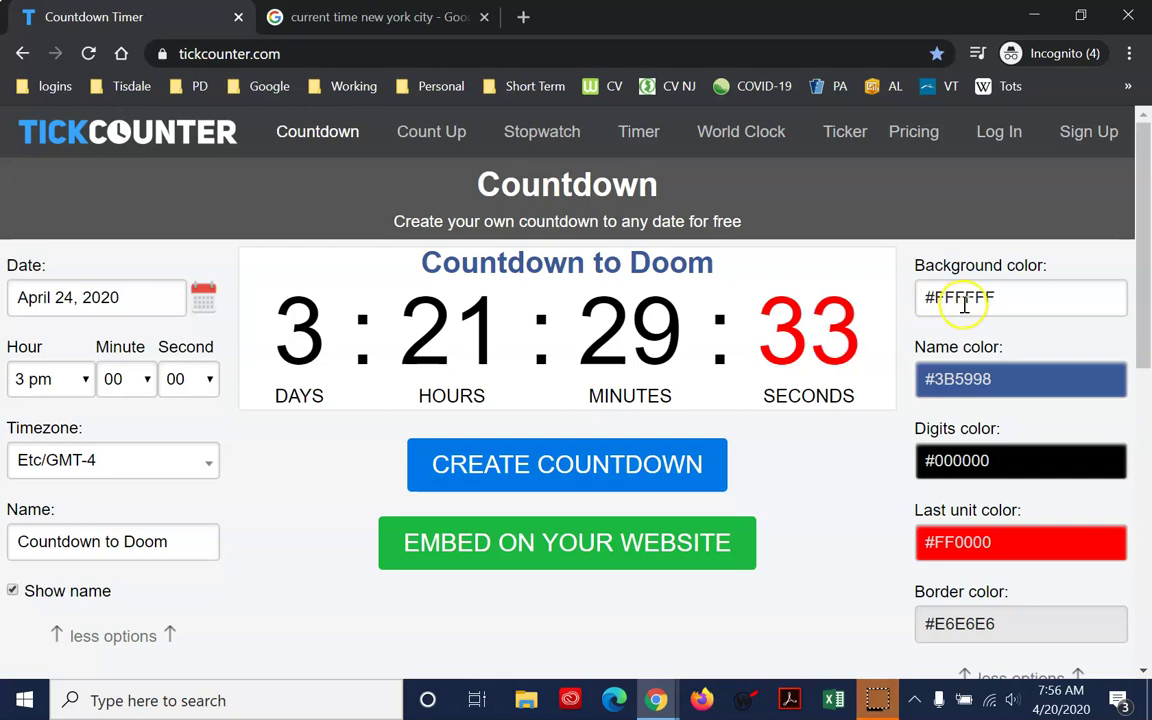
- Search the web for "hexidecimal colors" in the second browser tab and open the W3Schools HTML Color Picker
{"action": "left_click", "coordinate": [428, 22]}
{"action": "left_click", "coordinate": [495, 53]}
{"action": "type", "text": "h"}
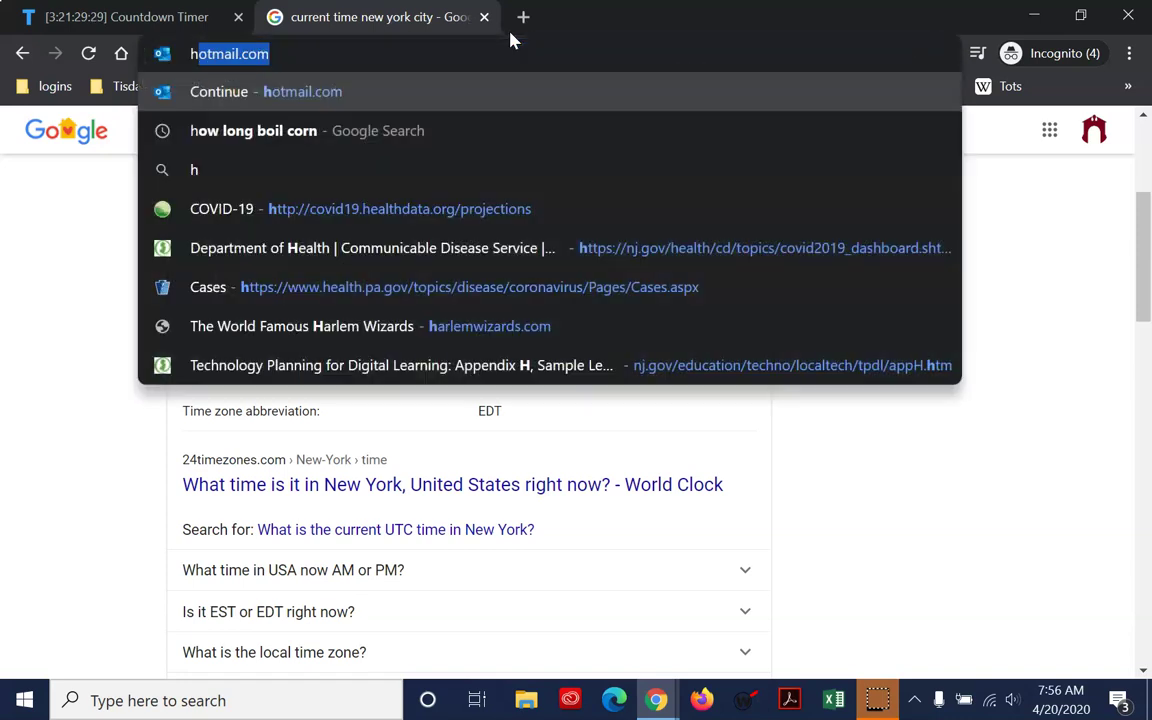
{"action": "type", "text": "exidecimal colors"}
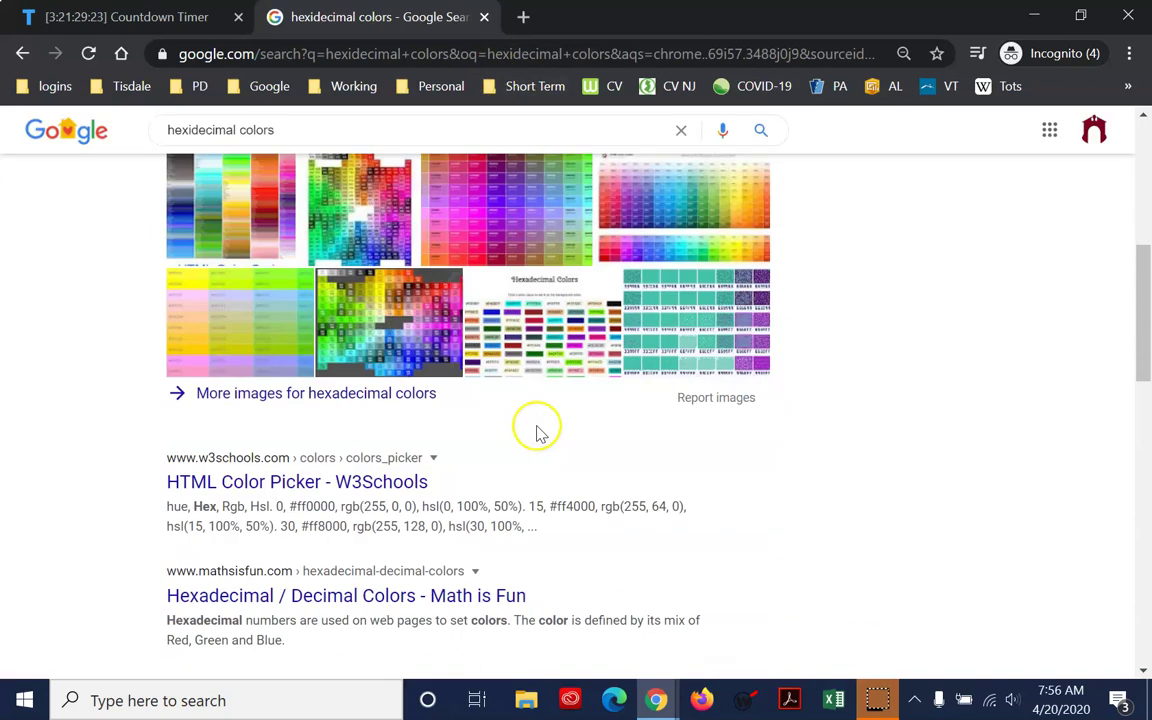
{"action": "left_click", "coordinate": [350, 279]}
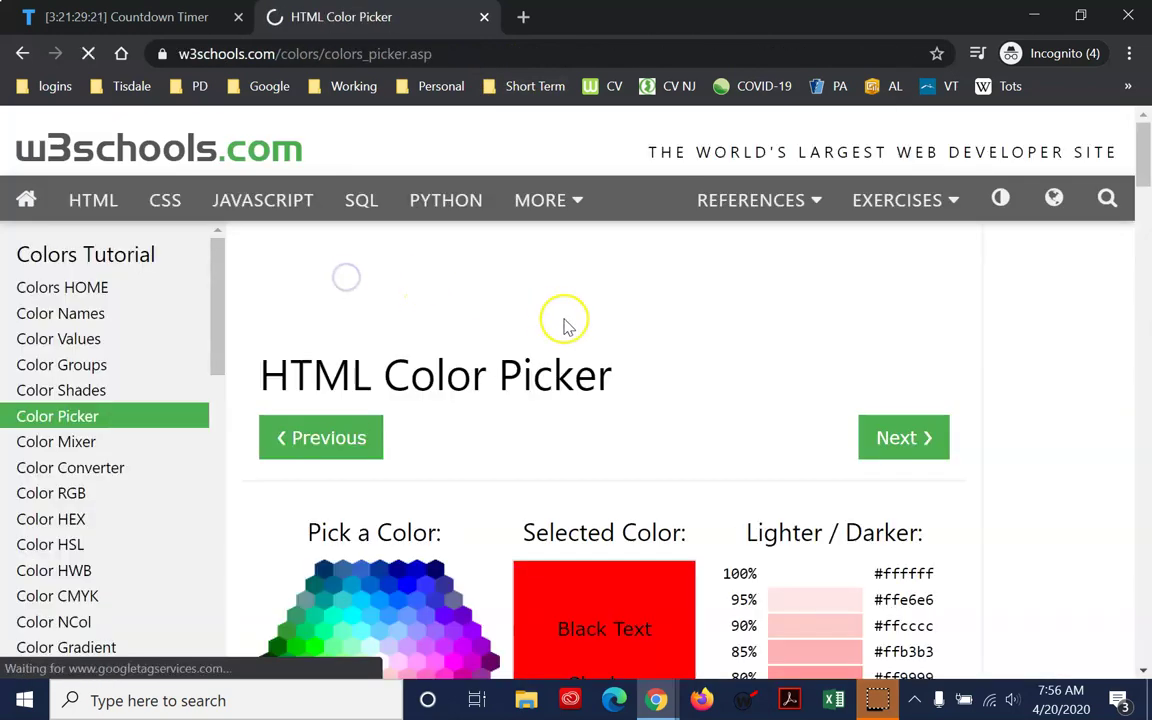
- Pick the green #00ff99 and the purple #cc33ff in the color hexagon to examine their hex codes and shades
{"action": "scroll", "coordinate": [563, 321], "scroll_direction": "down", "scroll_amount": 3}
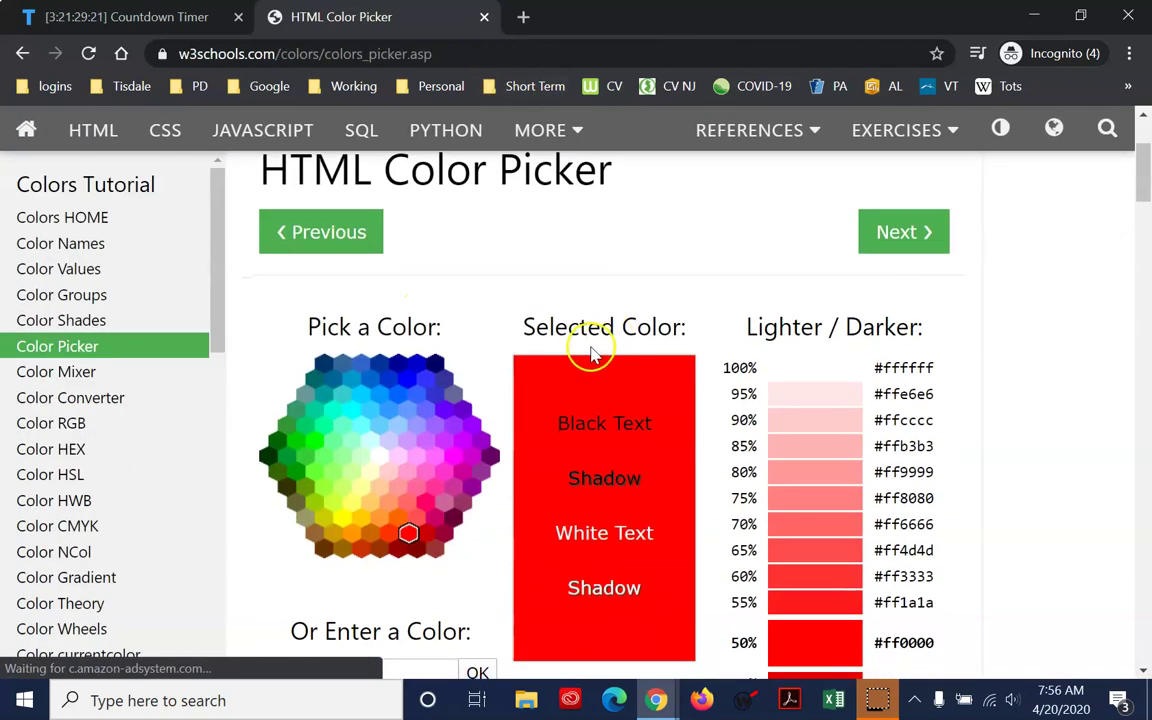
{"action": "left_click", "coordinate": [324, 425]}
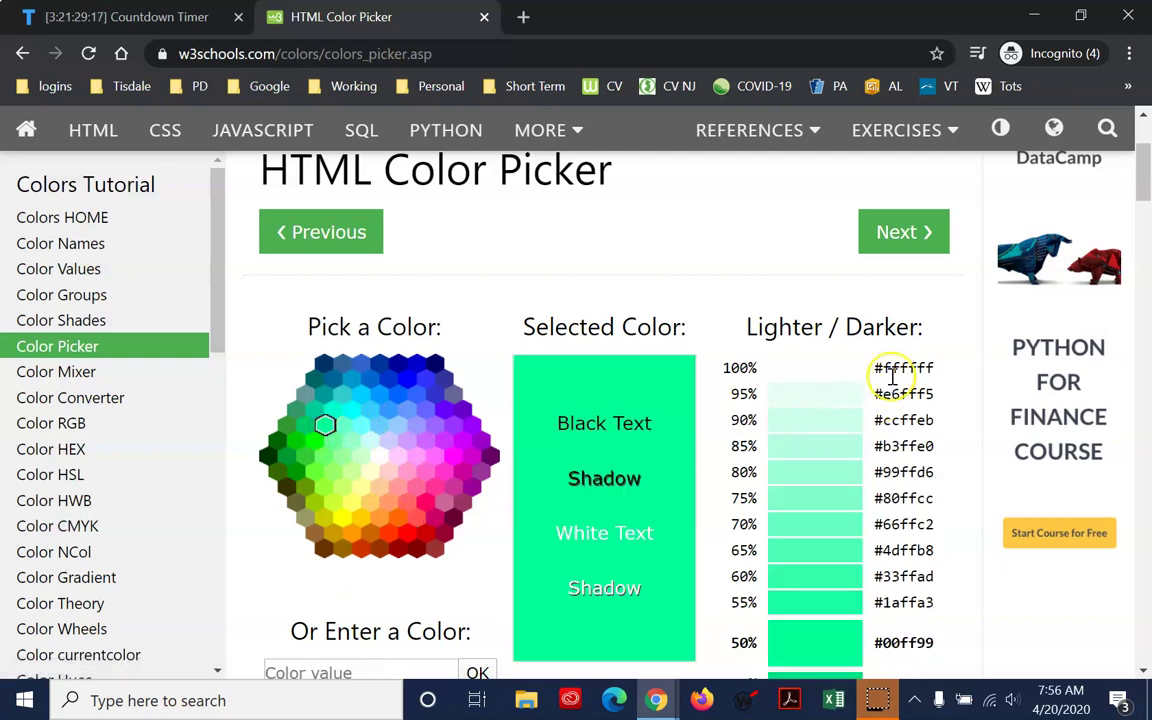
{"action": "scroll", "coordinate": [760, 465], "scroll_direction": "down", "scroll_amount": 2}
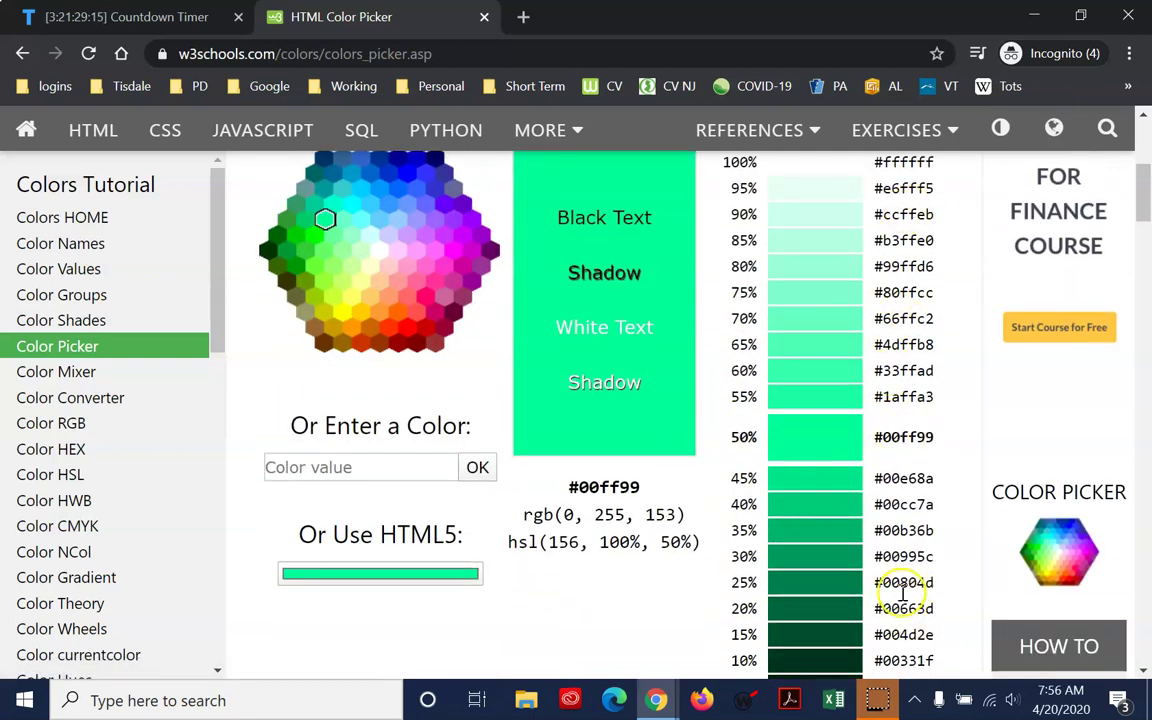
{"action": "left_click", "coordinate": [446, 236]}
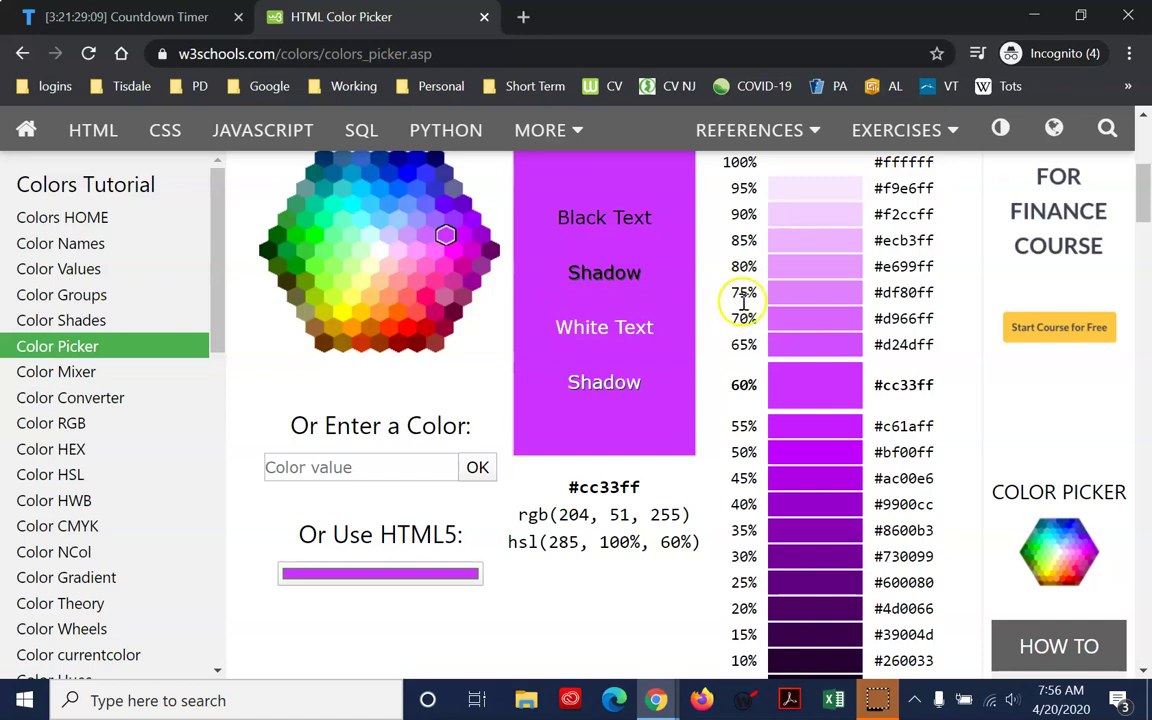
{"action": "scroll", "coordinate": [890, 270], "scroll_direction": "up", "scroll_amount": 5}
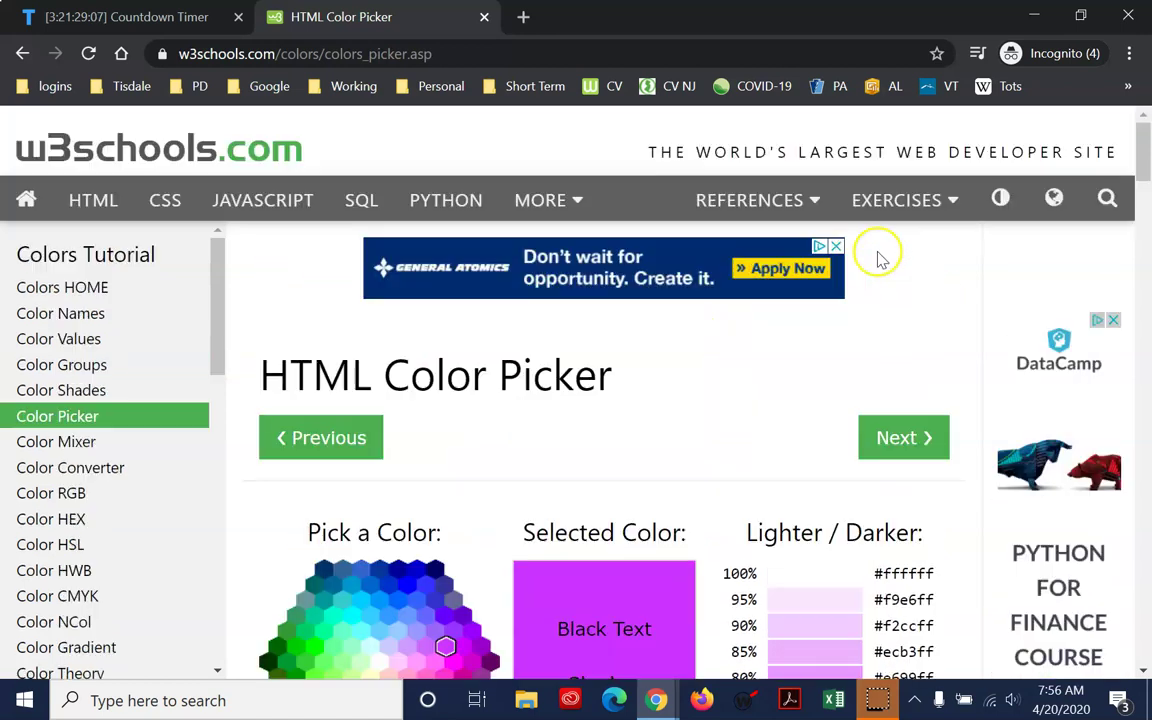
- Return to the countdown page and set the countdown's background color to #FFFF00
{"action": "left_click", "coordinate": [160, 17]}
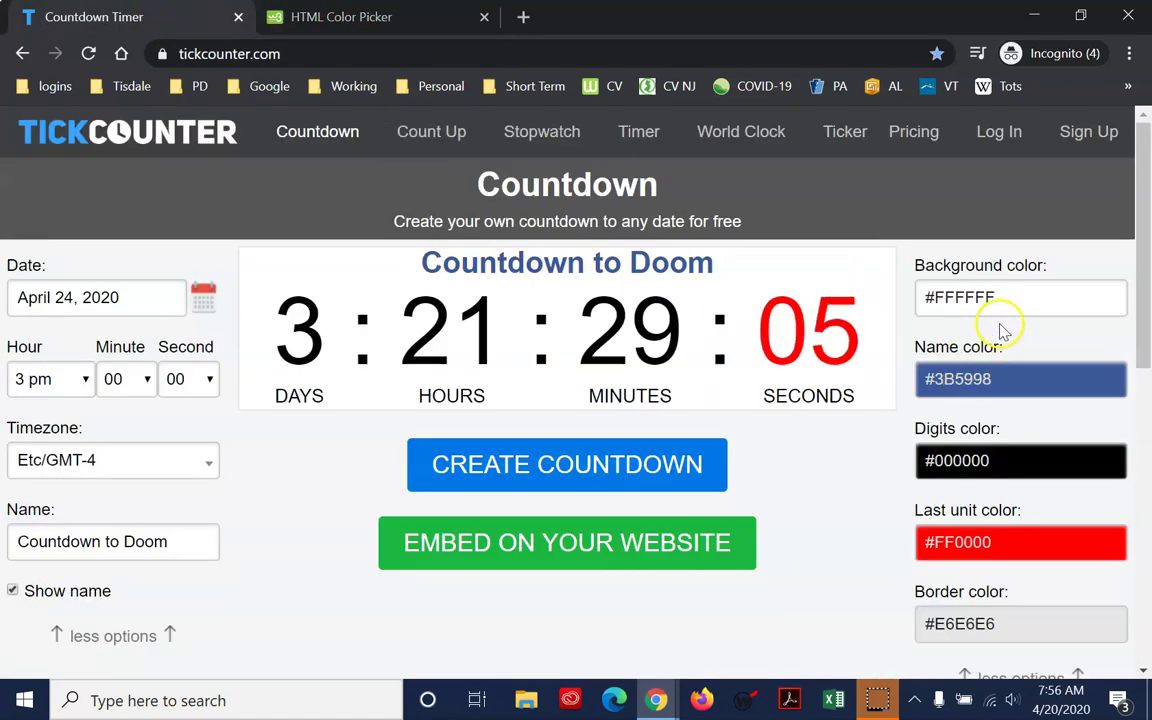
{"action": "left_click", "coordinate": [981, 298]}
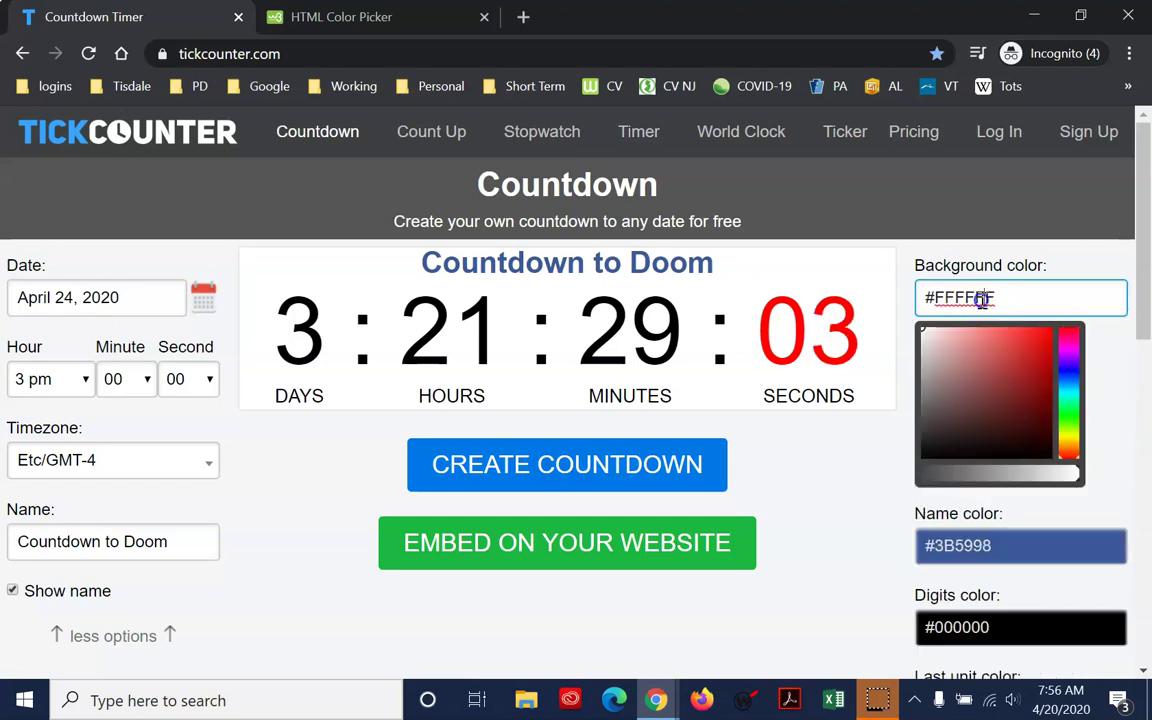
{"action": "left_click_drag", "start_coordinate": [979, 300], "coordinate": [1013, 298]}
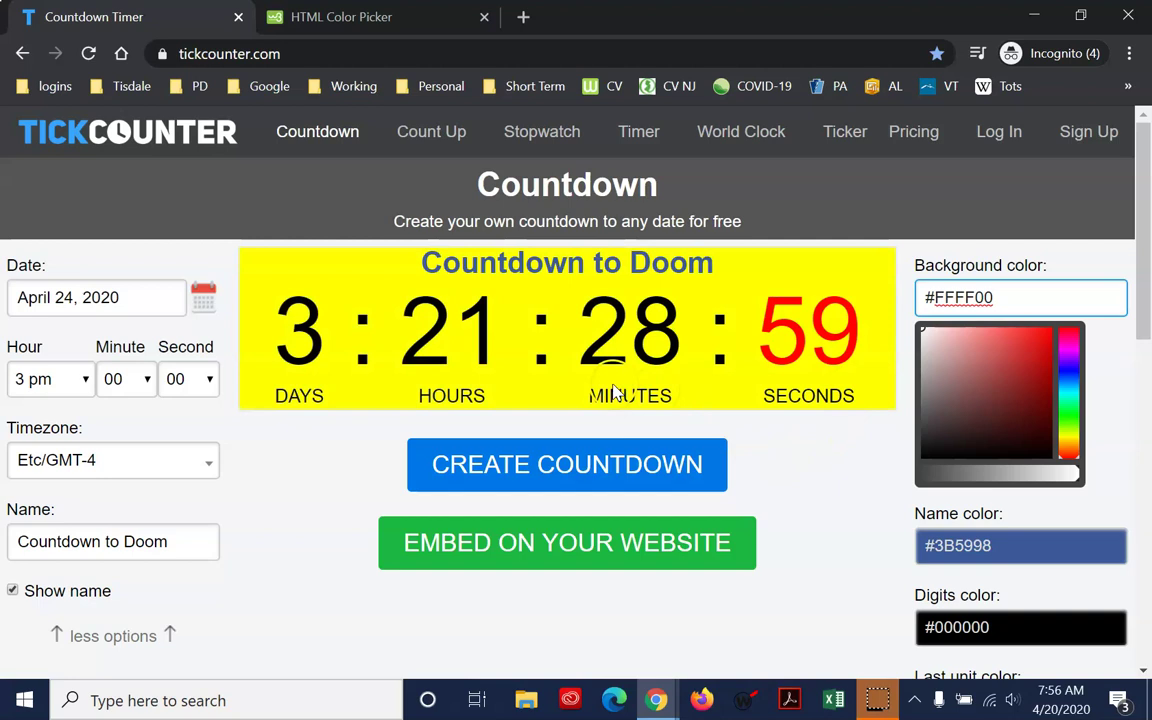
- Restore the countdown's background color to #FFFFFF and close its color picker
{"action": "key", "text": "BackSpace"}
{"action": "key", "text": "BackSpace"}
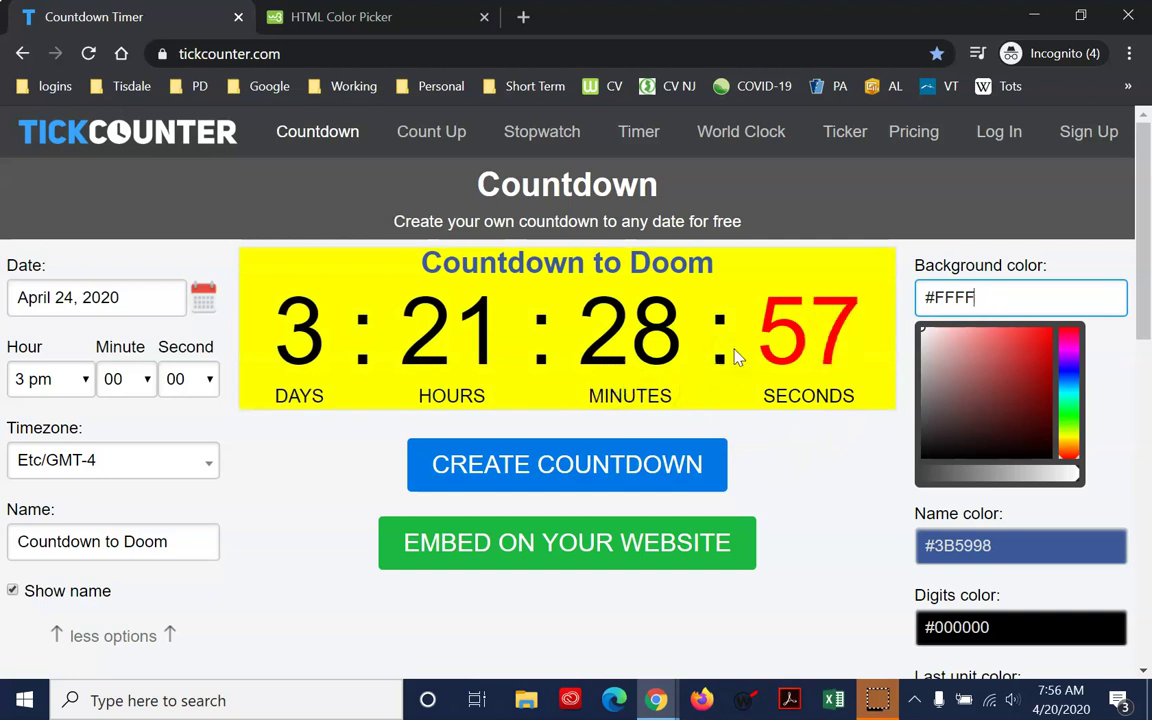
{"action": "type", "text": "FFF"}
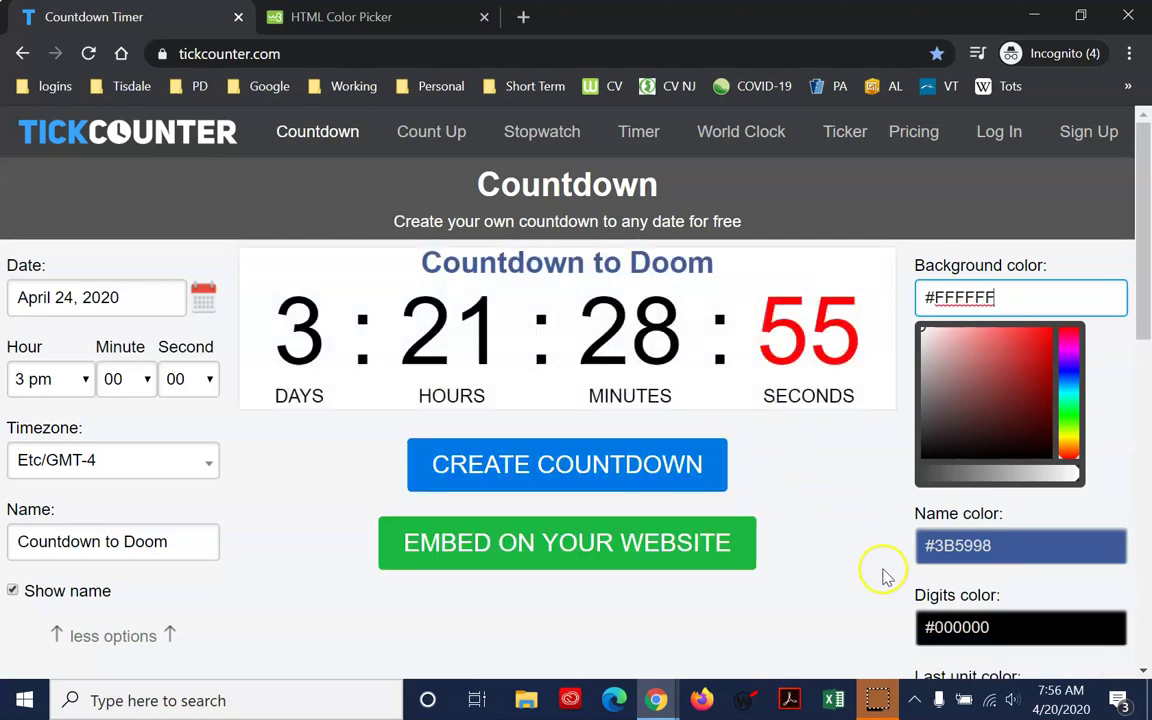
{"action": "left_click", "coordinate": [882, 571]}
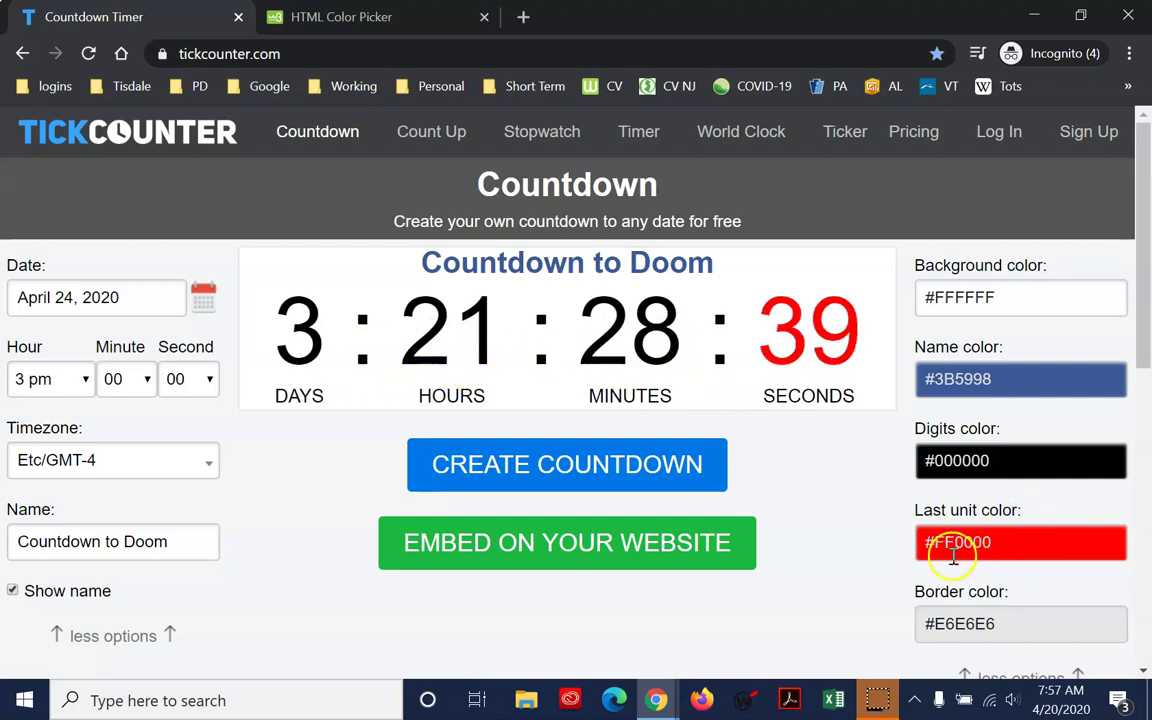
- Examine the color pickers for the last unit and the digits without changing their colors
{"action": "left_click", "coordinate": [1024, 543]}
{"action": "left_click", "coordinate": [996, 460]}
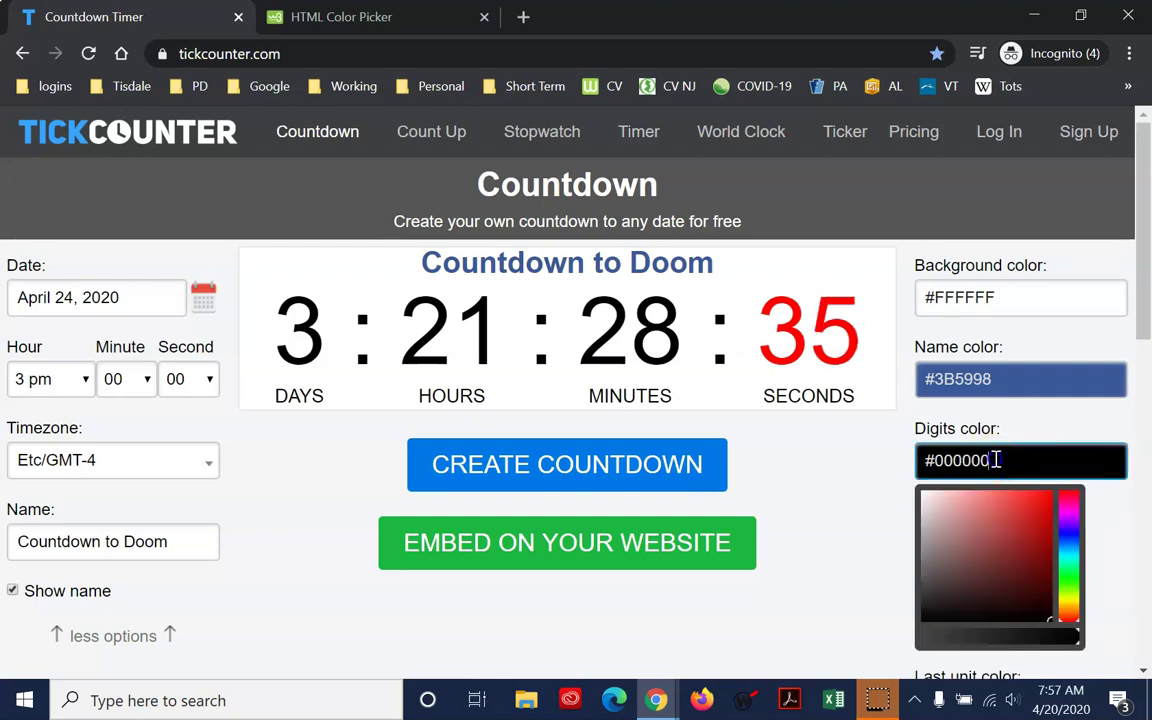
{"action": "left_click", "coordinate": [848, 513]}
- Show the additional appearance options and set the countdown's border width to 5
{"action": "scroll", "coordinate": [850, 519], "scroll_direction": "down", "scroll_amount": 2}
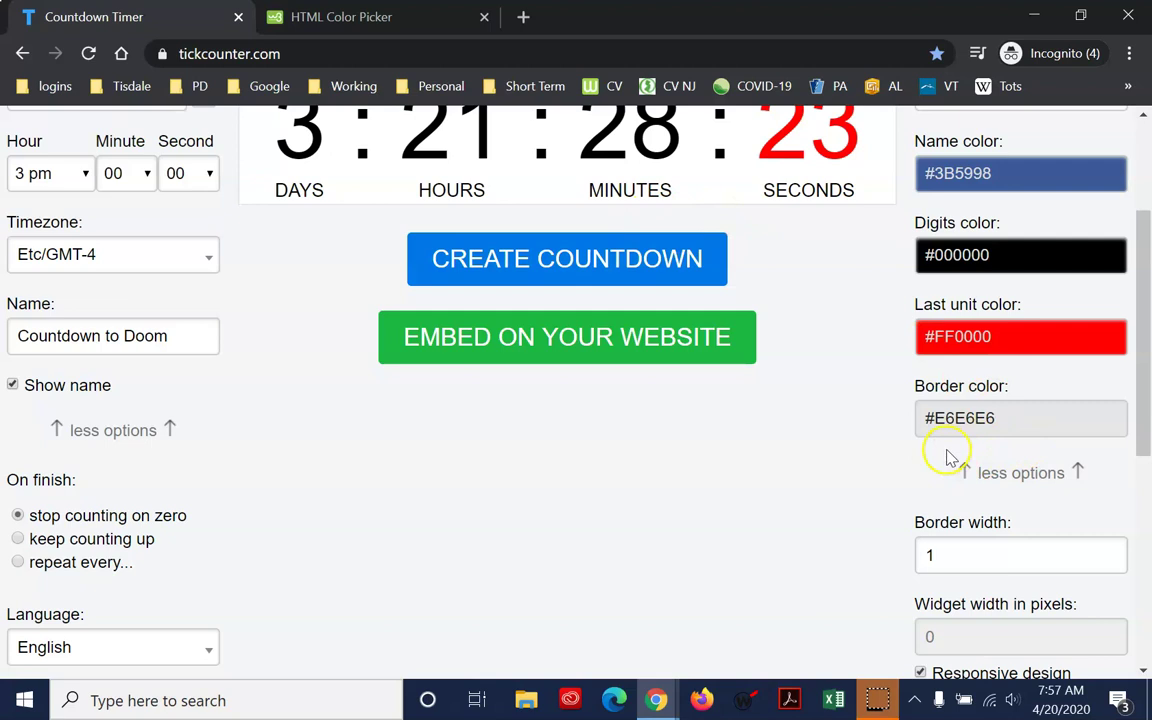
{"action": "scroll", "coordinate": [960, 465], "scroll_direction": "down", "scroll_amount": 1}
{"action": "scroll", "coordinate": [1004, 456], "scroll_direction": "up", "scroll_amount": 1}
{"action": "left_click", "coordinate": [1005, 470]}
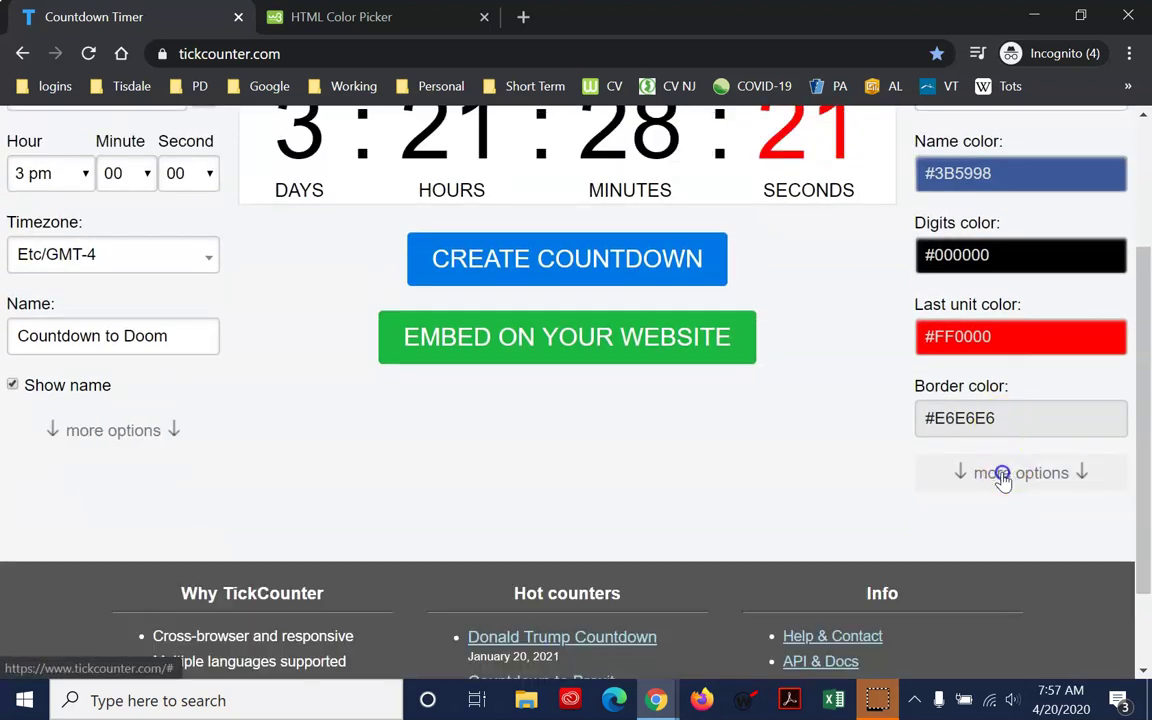
{"action": "left_click", "coordinate": [1008, 476]}
{"action": "scroll", "coordinate": [931, 525], "scroll_direction": "down", "scroll_amount": 1}
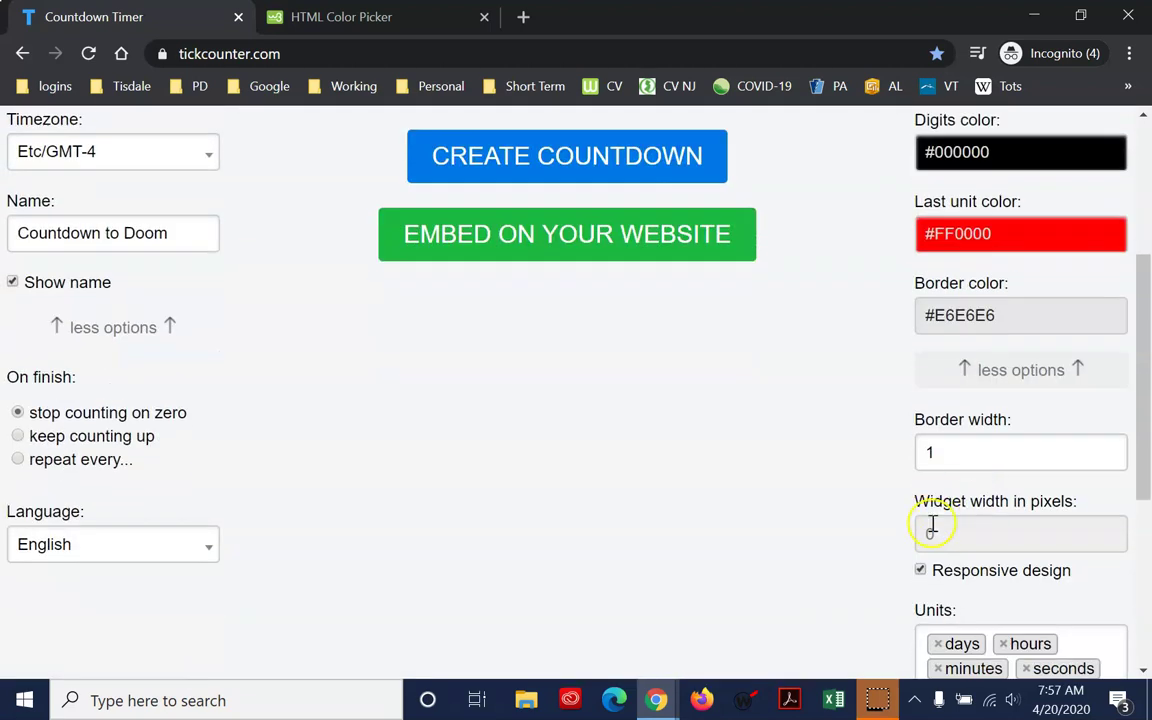
{"action": "left_click", "coordinate": [1110, 449]}
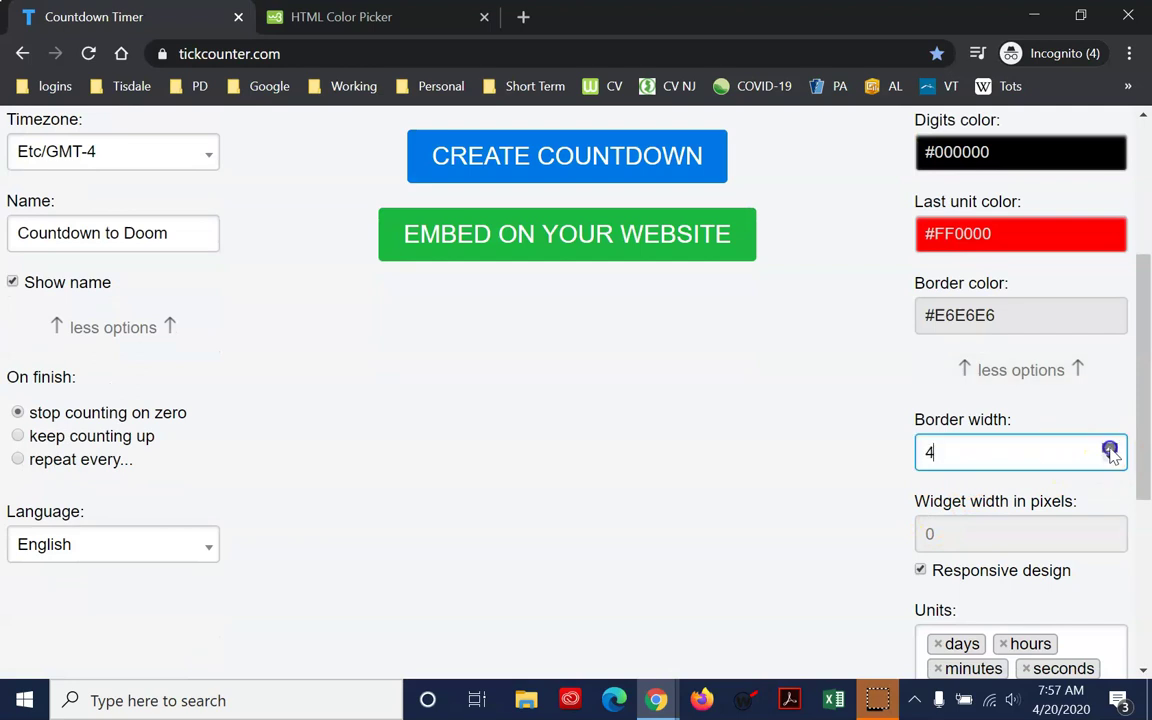
- Set the countdown's border color to #000000 and close its color picker
{"action": "scroll", "coordinate": [671, 476], "scroll_direction": "up", "scroll_amount": 2}
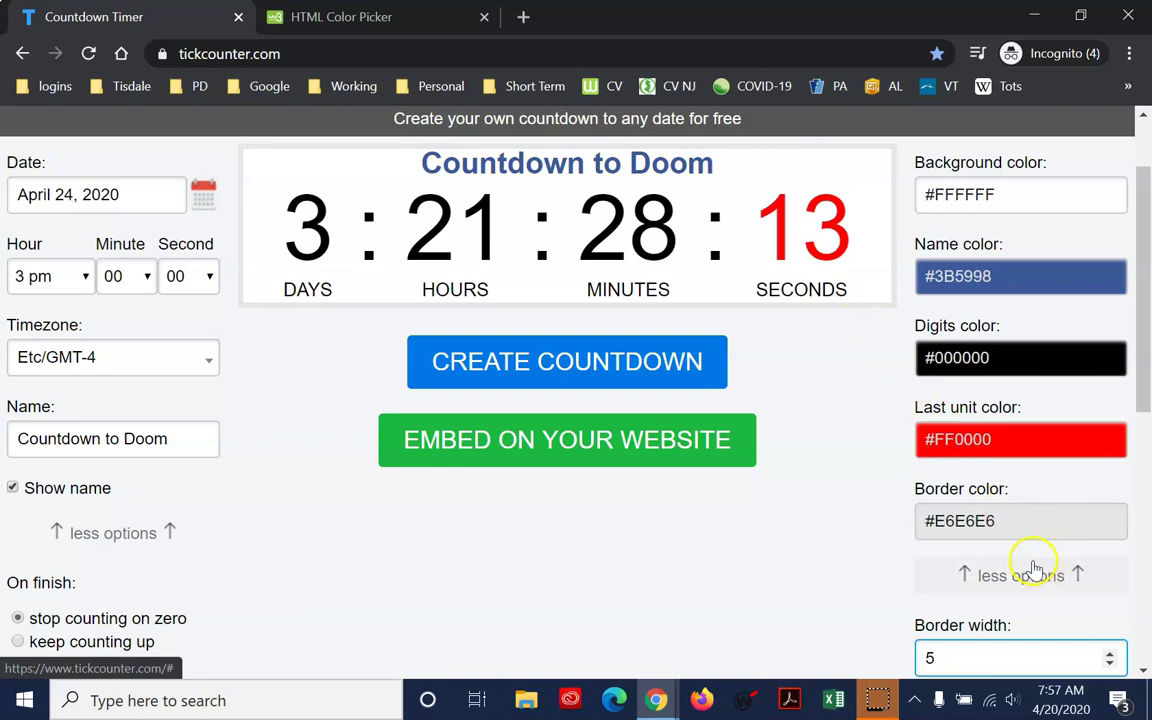
{"action": "left_click", "coordinate": [998, 518]}
{"action": "left_click_drag", "start_coordinate": [941, 521], "coordinate": [930, 521]}
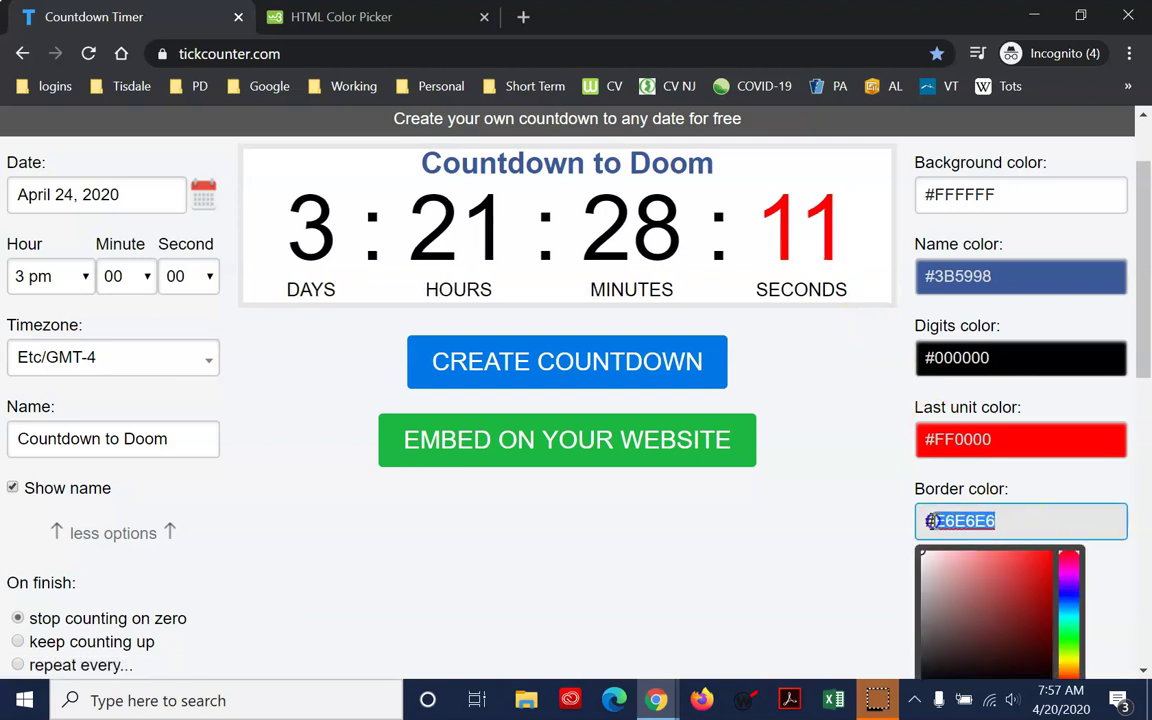
{"action": "type", "text": "000000"}
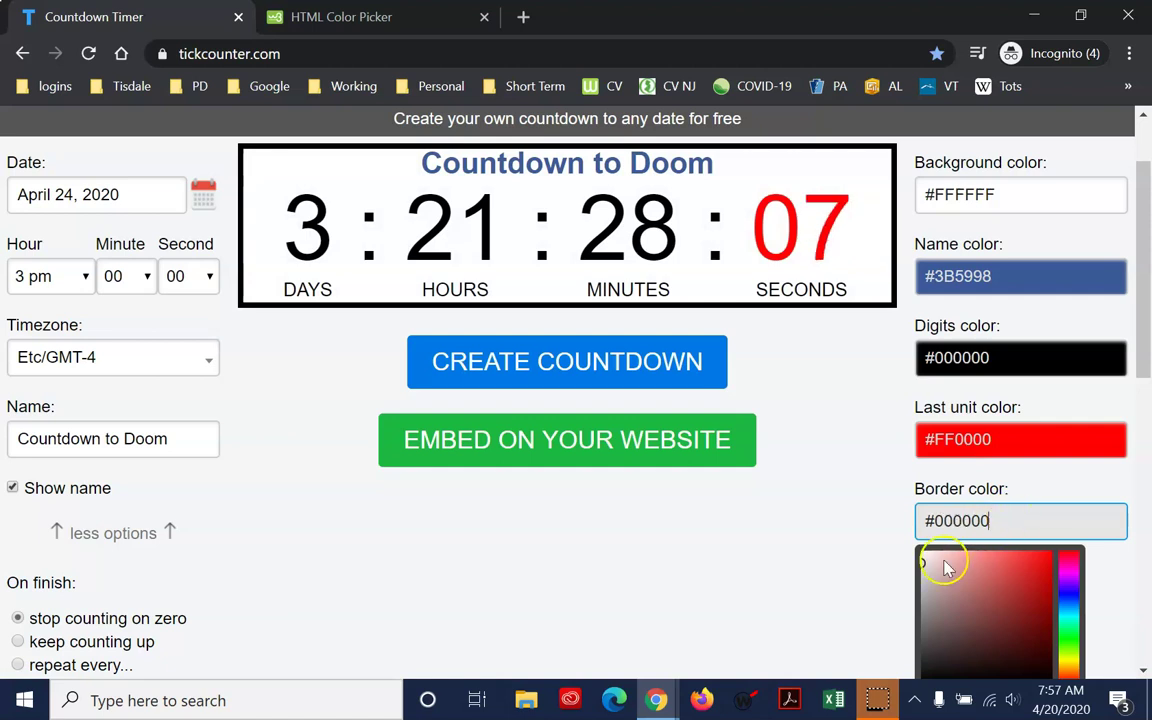
{"action": "left_click", "coordinate": [849, 609]}
- Set the countdown's border width back to 1 and check the preview
{"action": "scroll", "coordinate": [1000, 560], "scroll_direction": "down", "scroll_amount": 2}
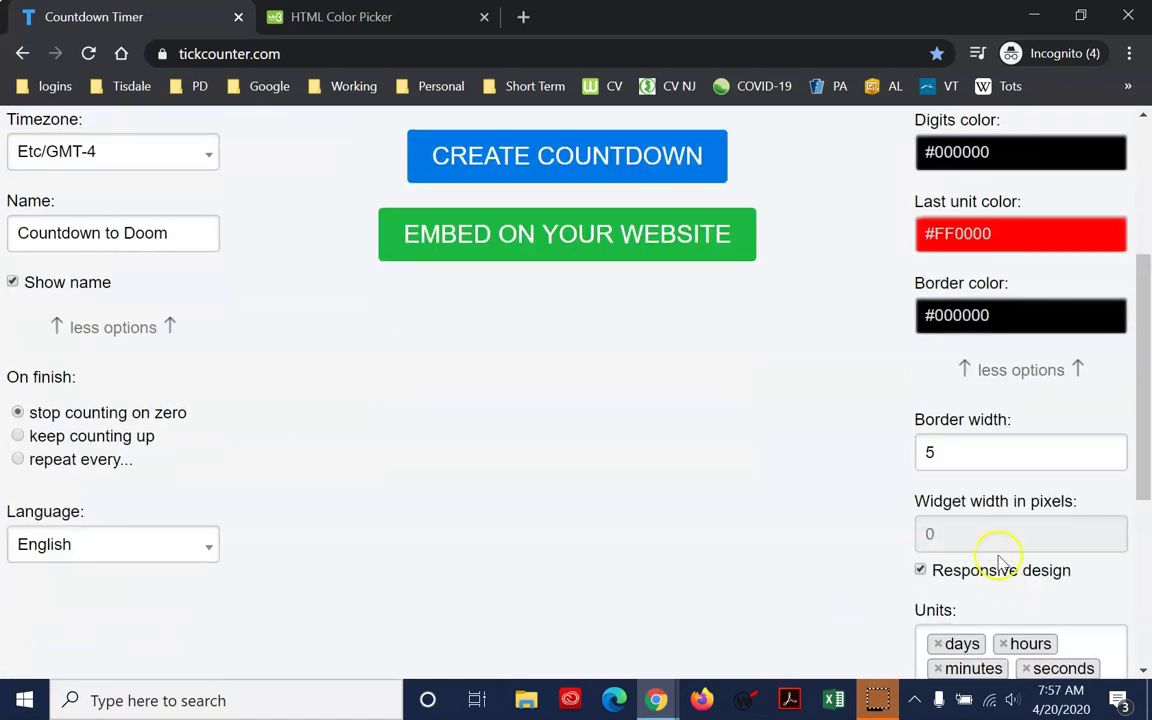
{"action": "double_click", "coordinate": [1006, 458]}
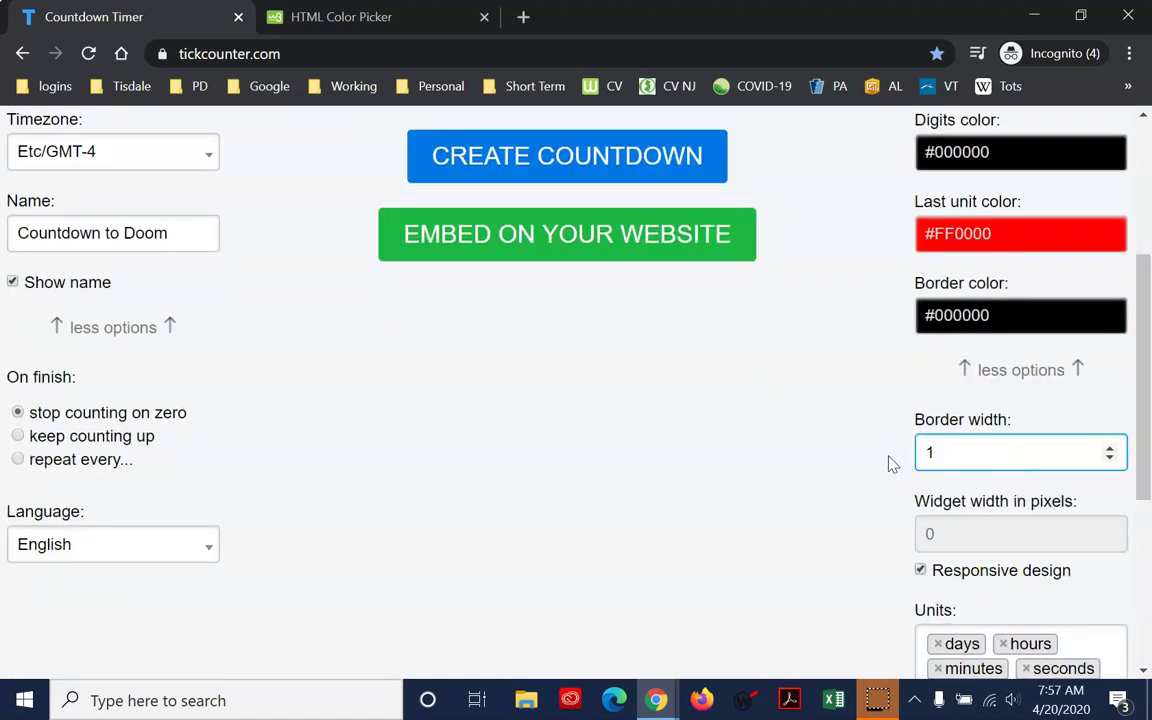
{"action": "left_click", "coordinate": [503, 510]}
{"action": "scroll", "coordinate": [520, 520], "scroll_direction": "up", "scroll_amount": 3}
{"action": "left_click", "coordinate": [643, 458]}
- Review the widget width and unit options, and generate the code for embedding the countdown on a website
{"action": "scroll", "coordinate": [755, 505], "scroll_direction": "down", "scroll_amount": 2}
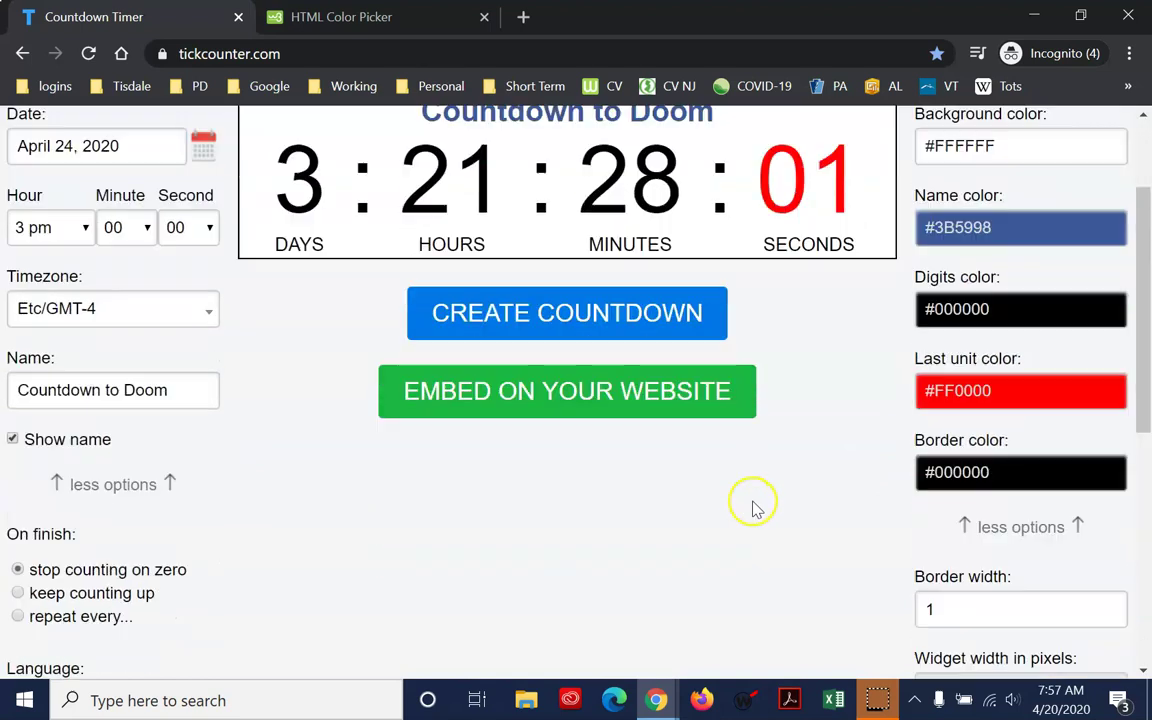
{"action": "scroll", "coordinate": [760, 510], "scroll_direction": "down", "scroll_amount": 3}
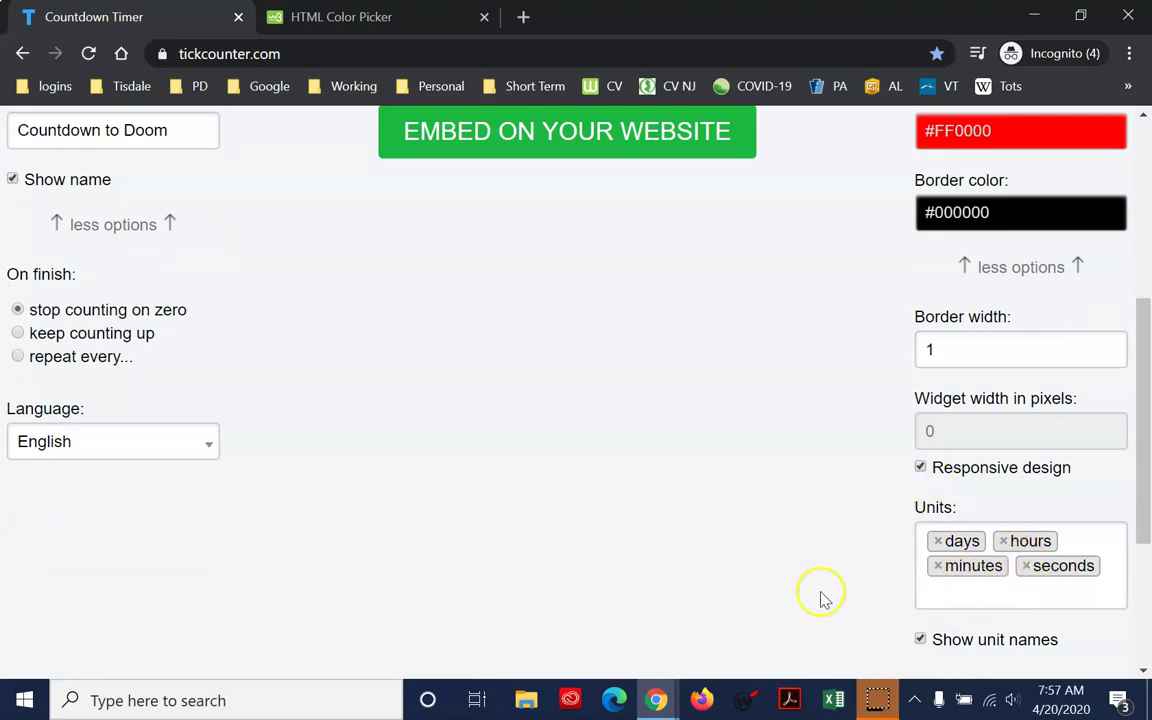
{"action": "scroll", "coordinate": [818, 597], "scroll_direction": "up", "scroll_amount": 4}
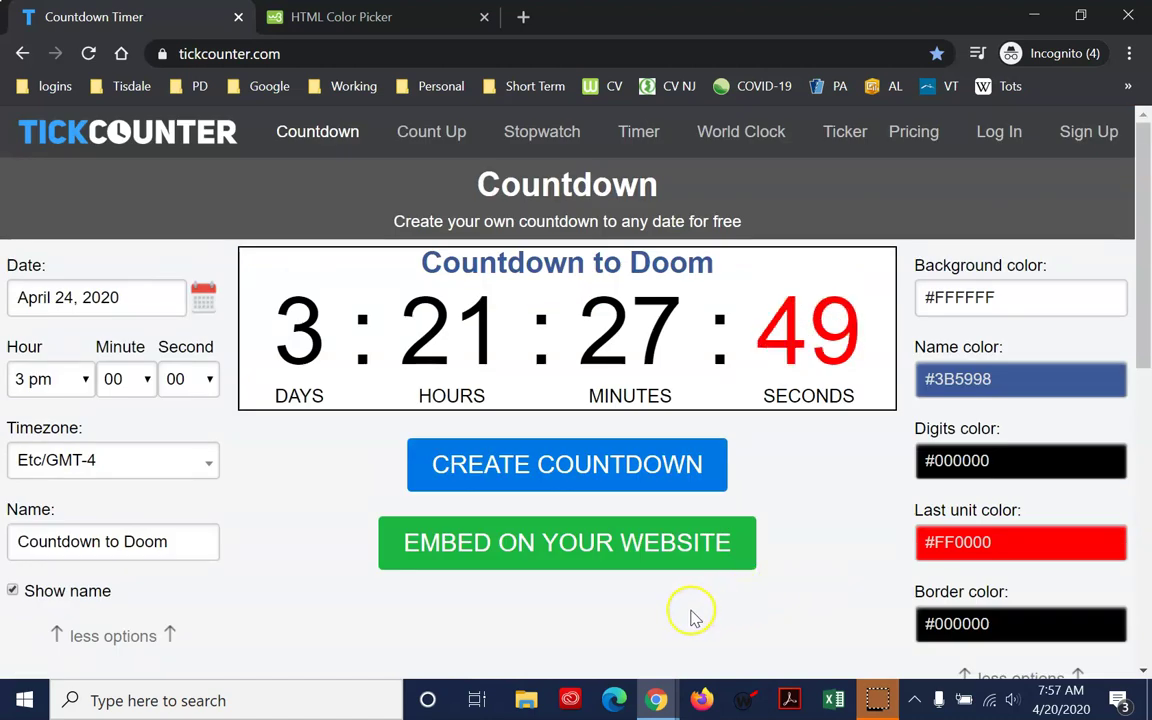
{"action": "left_click", "coordinate": [552, 556]}
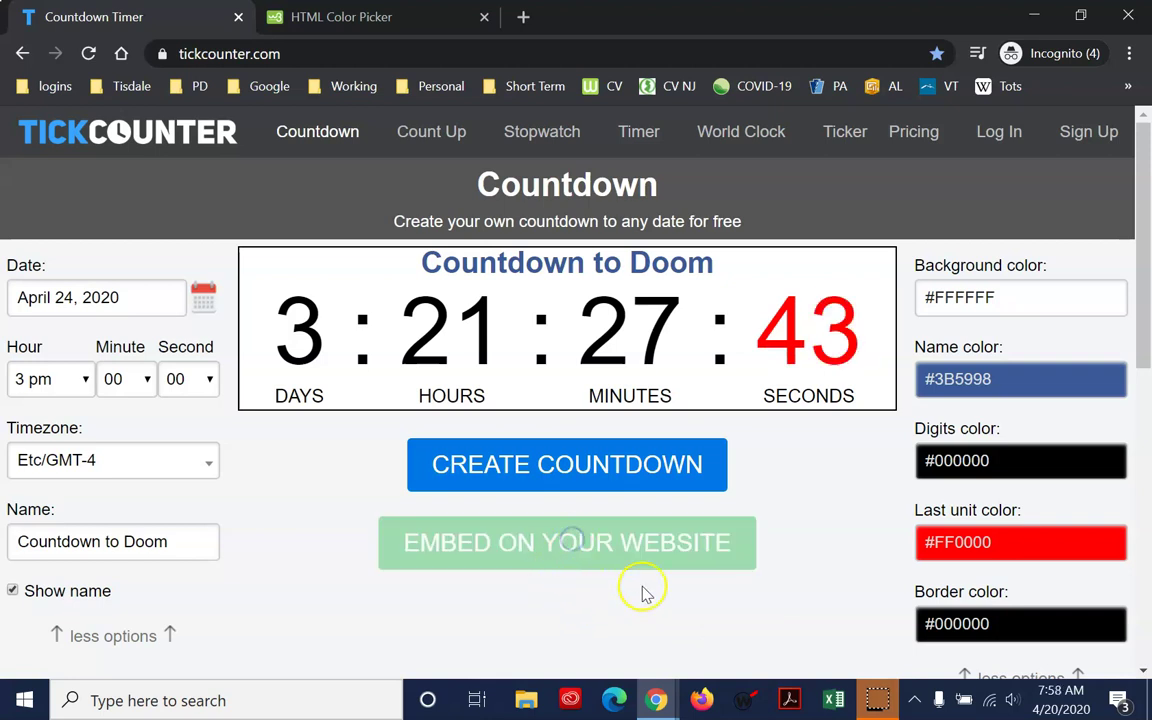
{"action": "scroll", "coordinate": [660, 588], "scroll_direction": "down", "scroll_amount": 2}
{"action": "scroll", "coordinate": [674, 586], "scroll_direction": "up", "scroll_amount": 2}
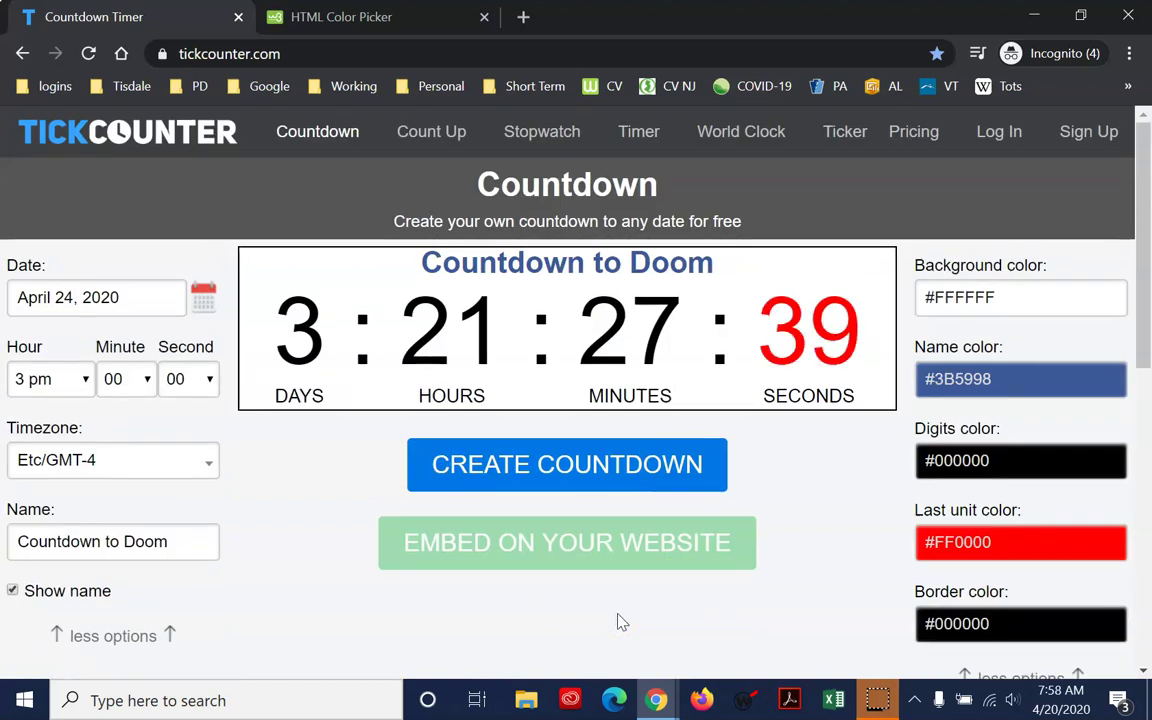
{"action": "left_click", "coordinate": [617, 545]}
{"action": "scroll", "coordinate": [609, 607], "scroll_direction": "down", "scroll_amount": 4}
{"action": "scroll", "coordinate": [597, 530], "scroll_direction": "up", "scroll_amount": 2}
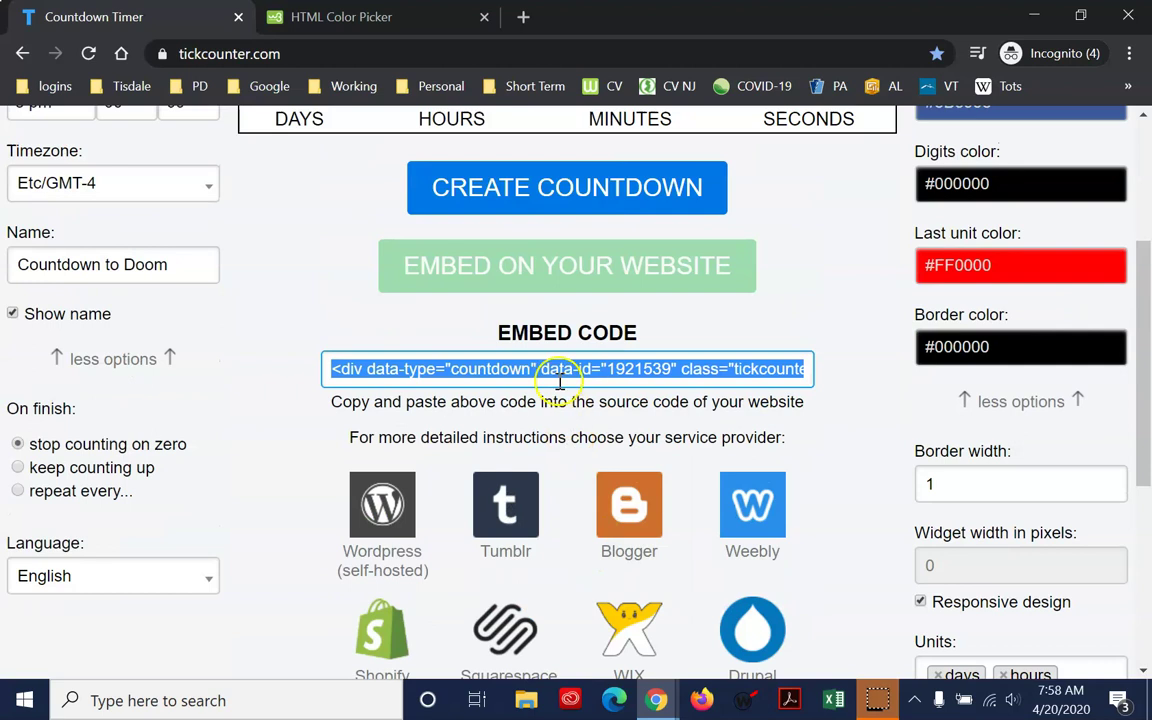
- Select the countdown's entire embed code in its field for copying
{"action": "scroll", "coordinate": [560, 373], "scroll_direction": "up", "scroll_amount": 5}
{"action": "scroll", "coordinate": [586, 442], "scroll_direction": "down", "scroll_amount": 3}
{"action": "right_click", "coordinate": [586, 443]}
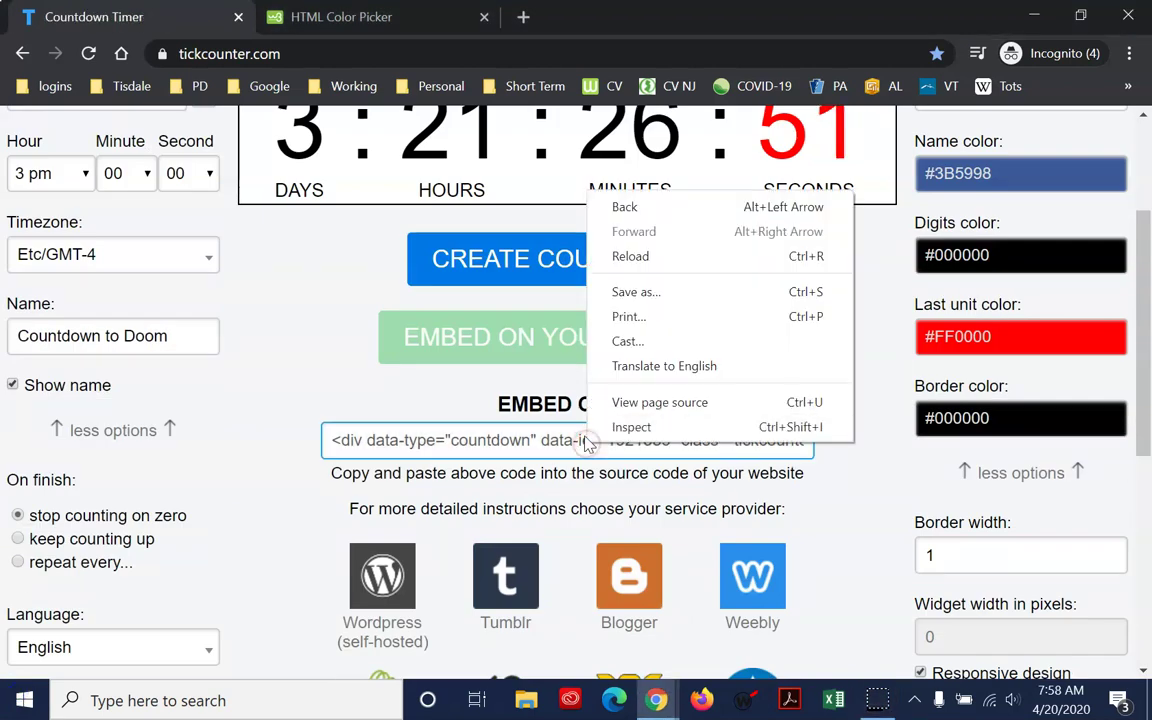
{"action": "left_click", "coordinate": [552, 460]}
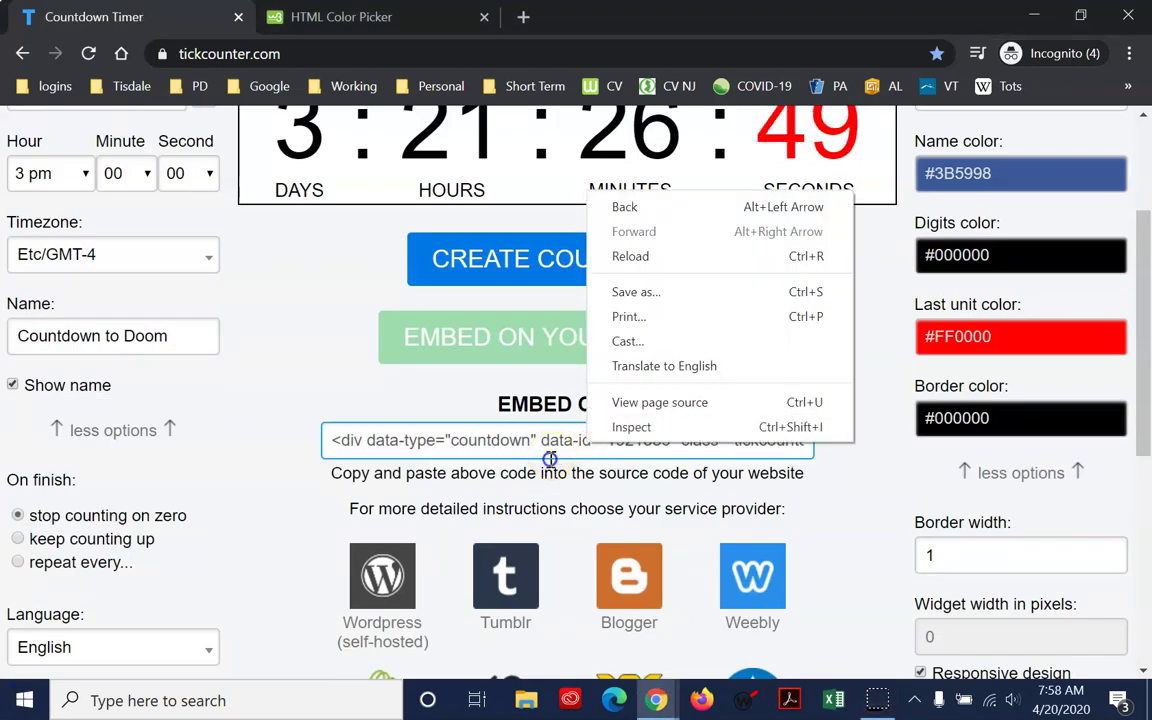
{"action": "left_click", "coordinate": [551, 452]}
{"action": "right_click", "coordinate": [552, 440]}
{"action": "left_click", "coordinate": [590, 455]}
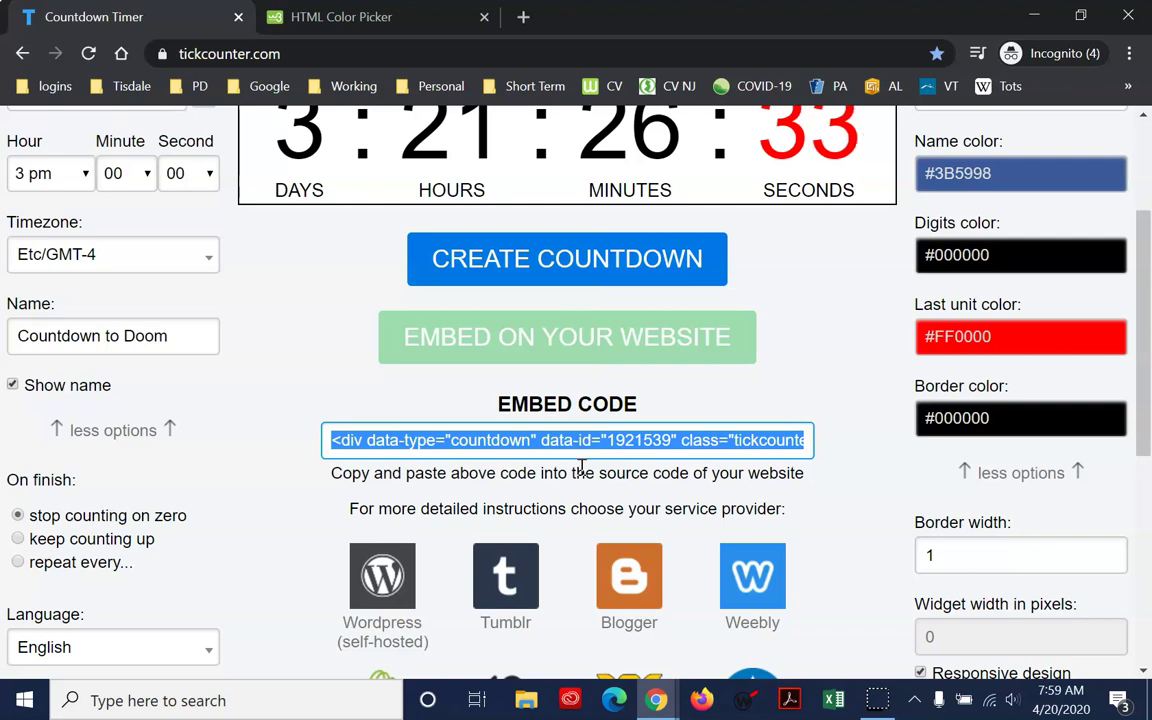
{"action": "scroll", "coordinate": [645, 507], "scroll_direction": "up", "scroll_amount": 2}
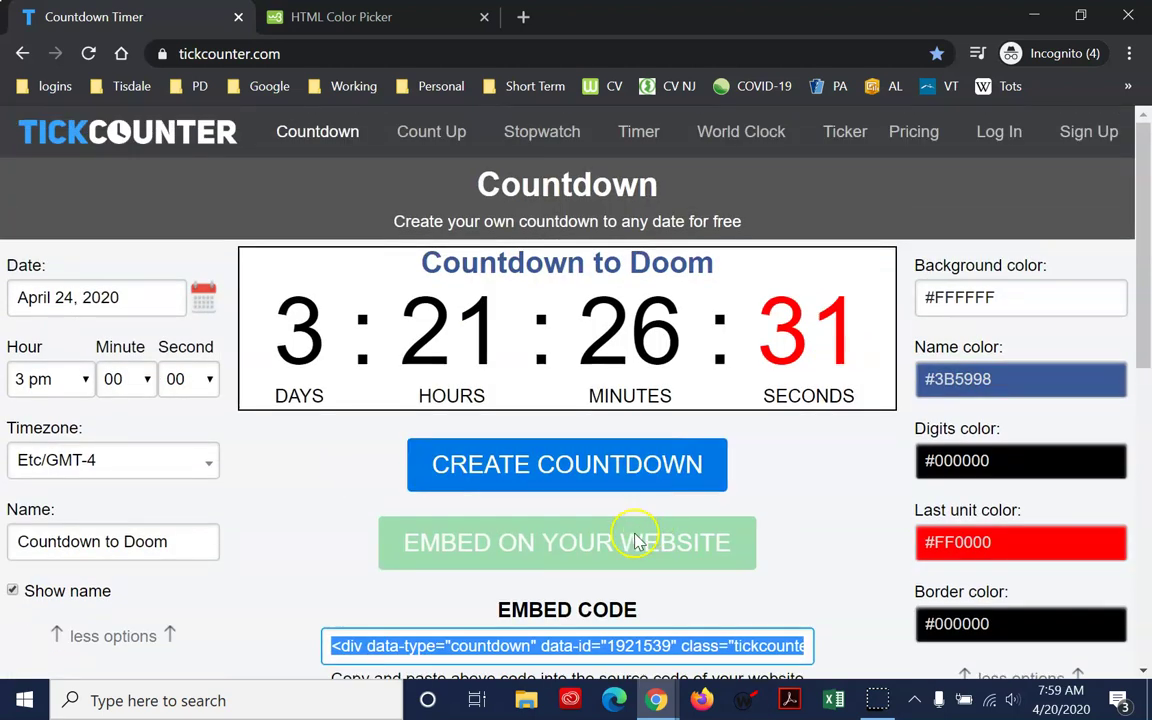